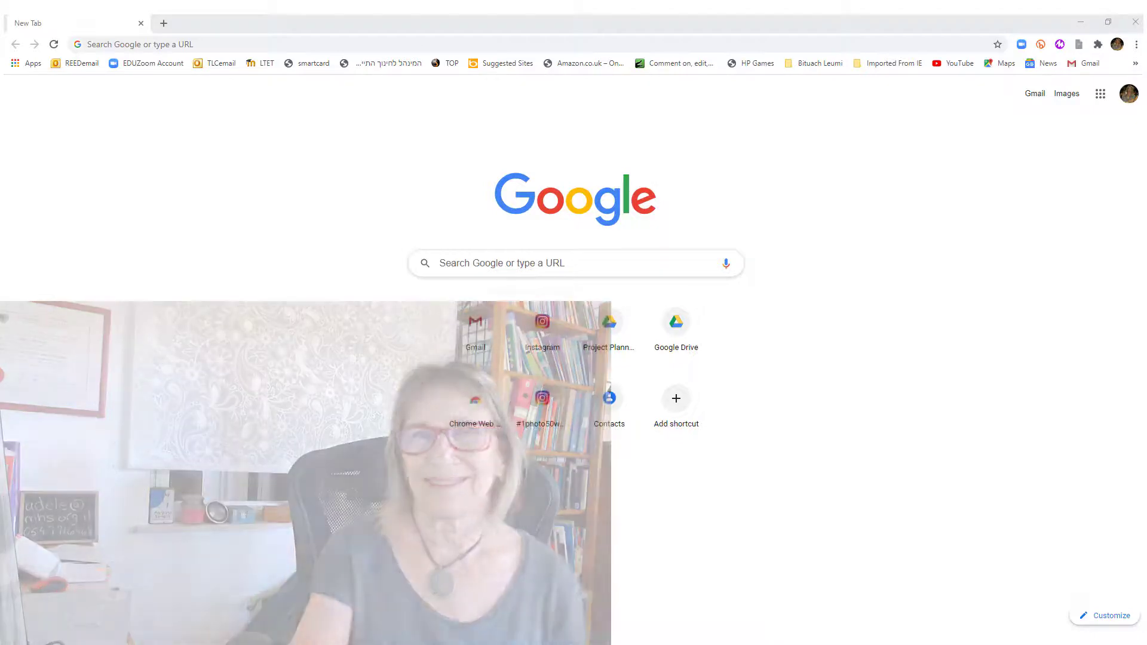
Search for Wakelet and start signing up with a Google account
click(364, 44)
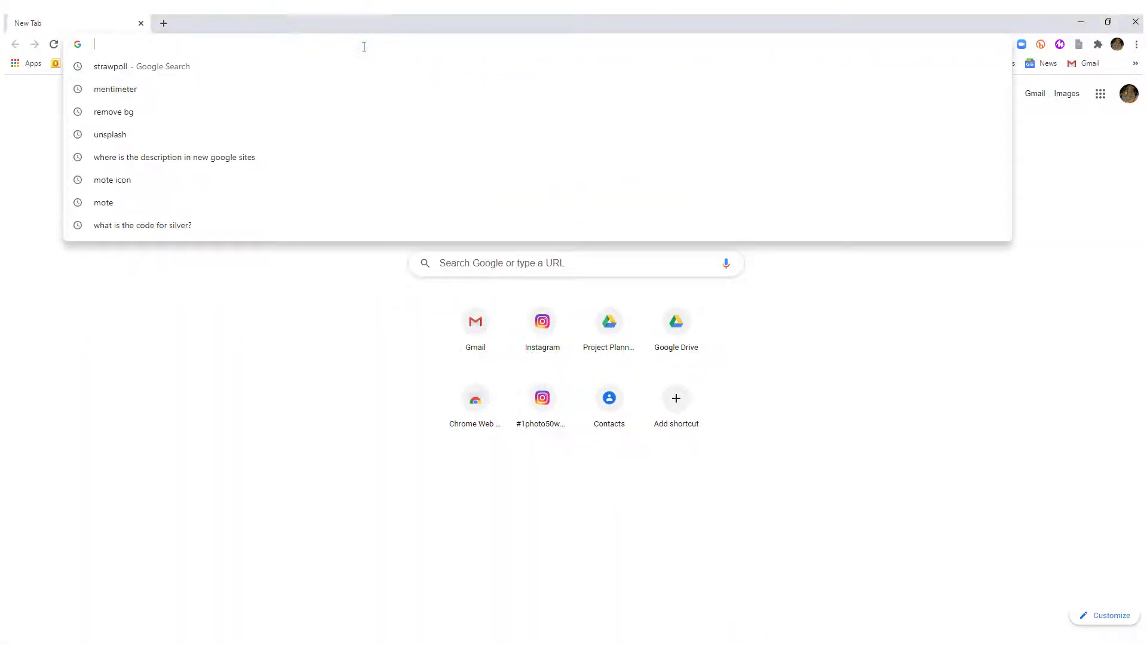
text(wakelet)
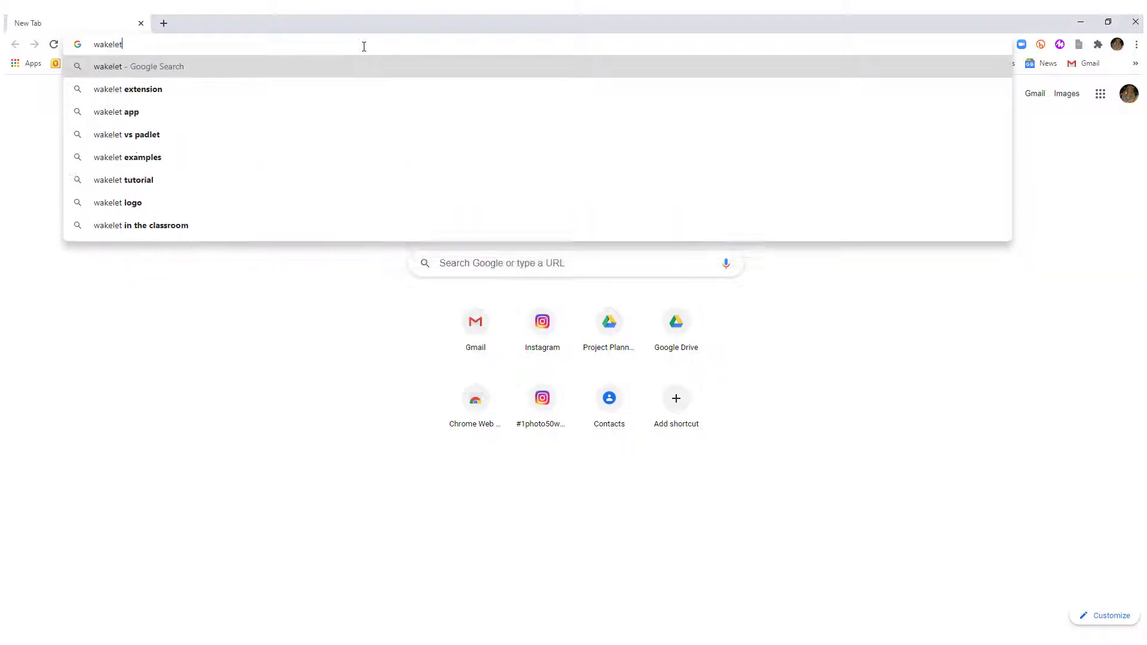
key(Return)
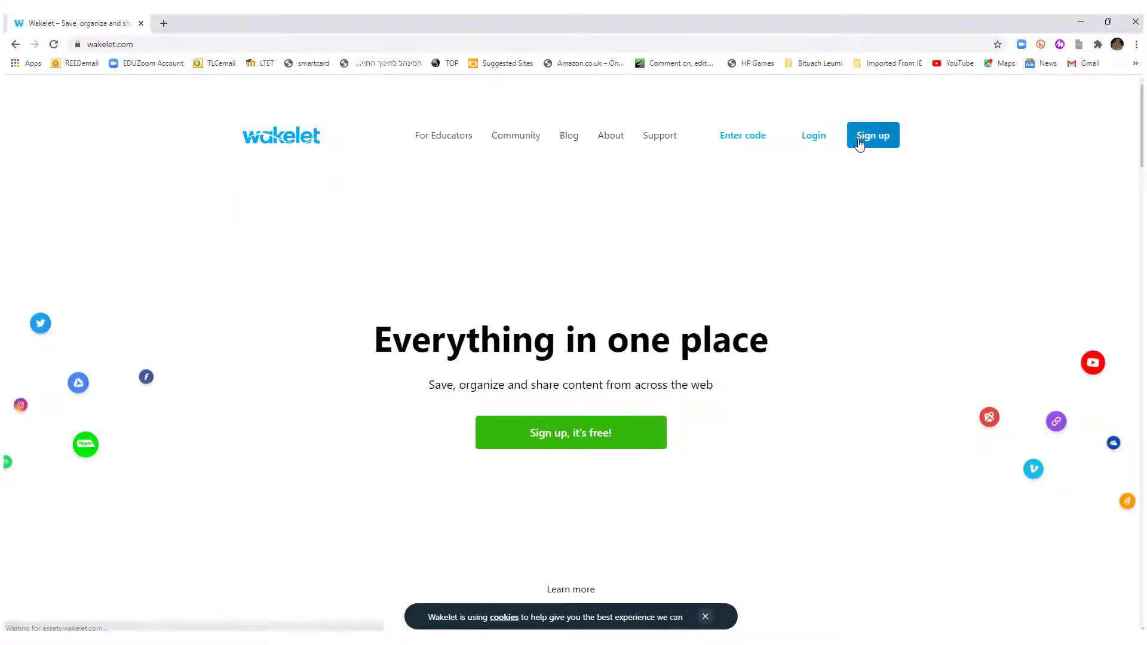
click(858, 138)
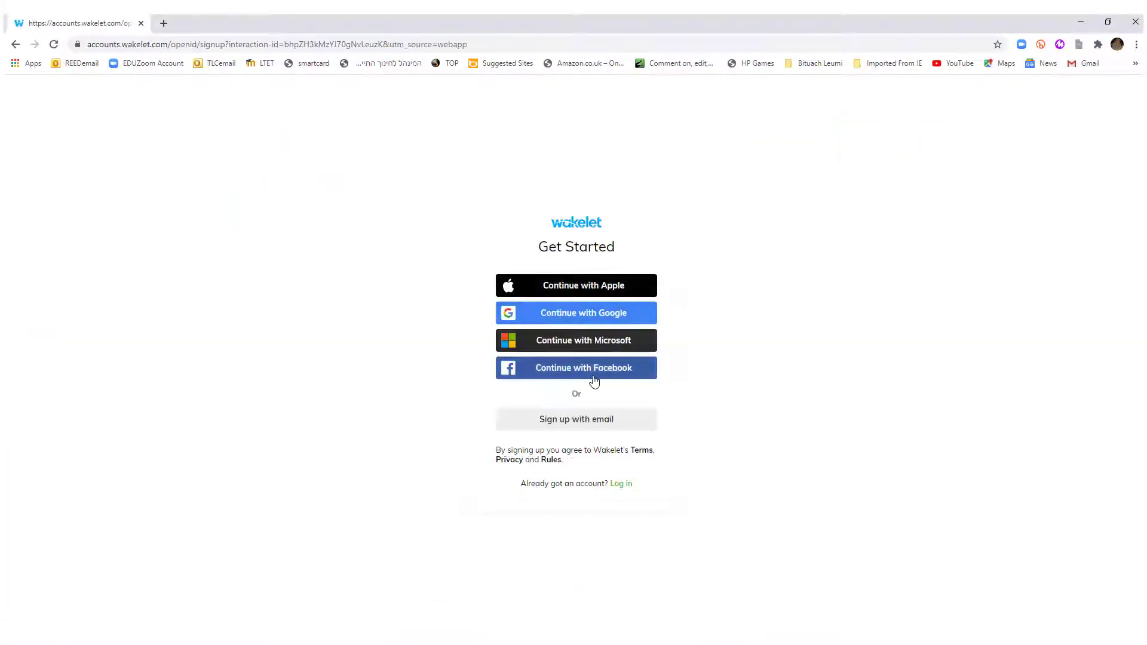
click(579, 314)
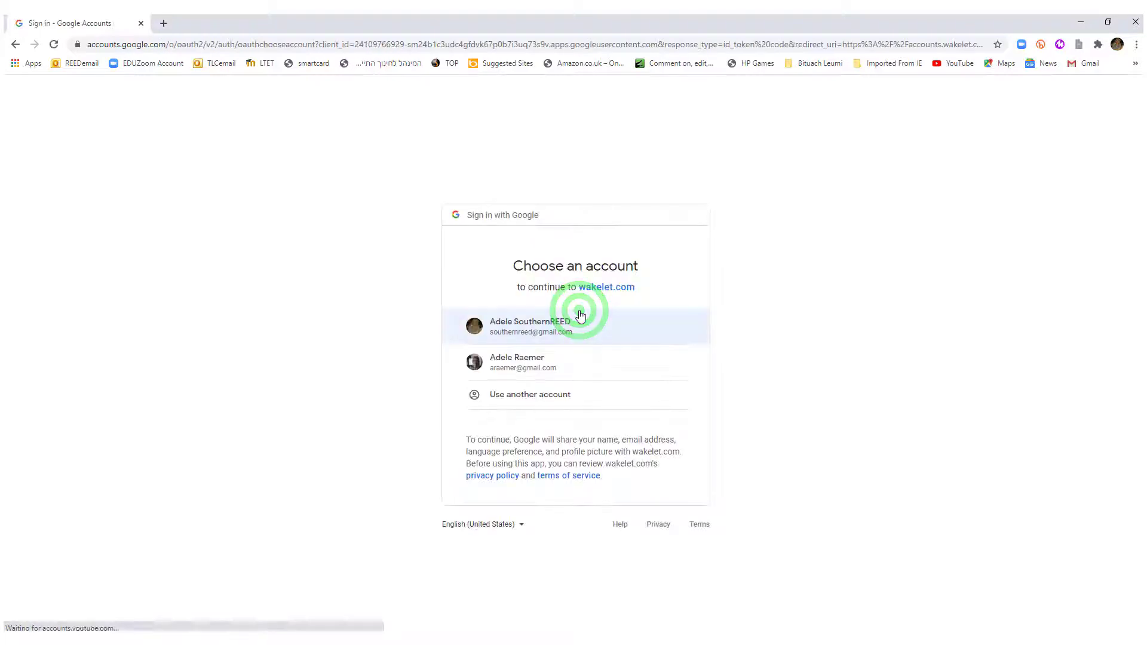
click(567, 326)
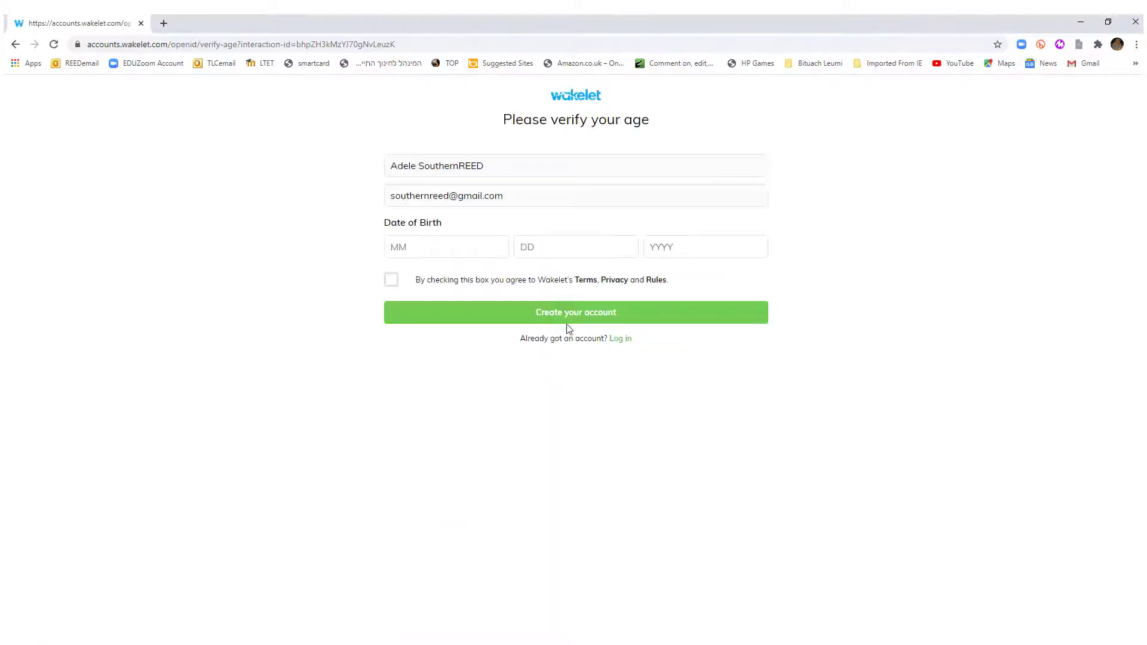
Enter the birth month and year, then accept the terms to create the account
click(413, 240)
text(12)
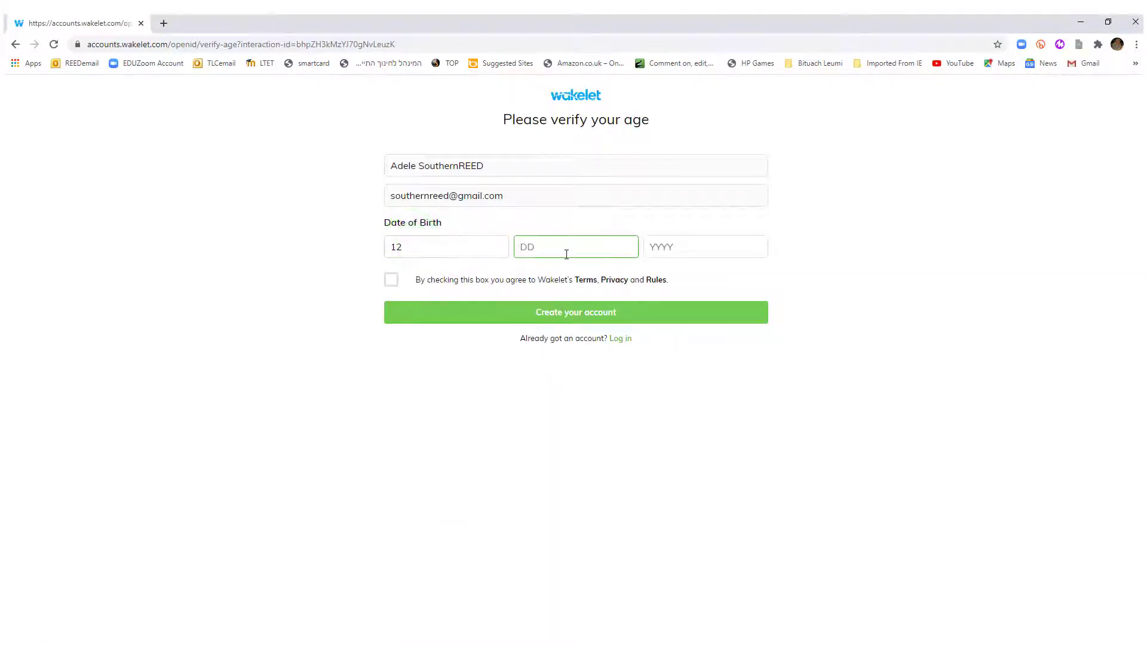
text(17)
click(672, 248)
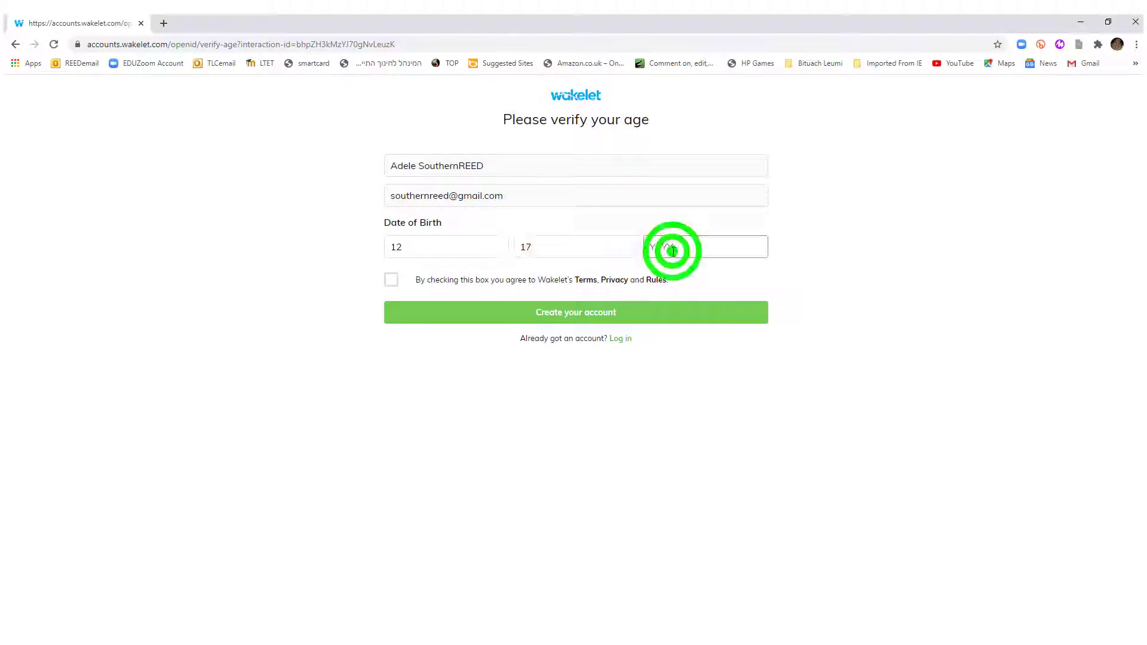
text(1954)
click(392, 279)
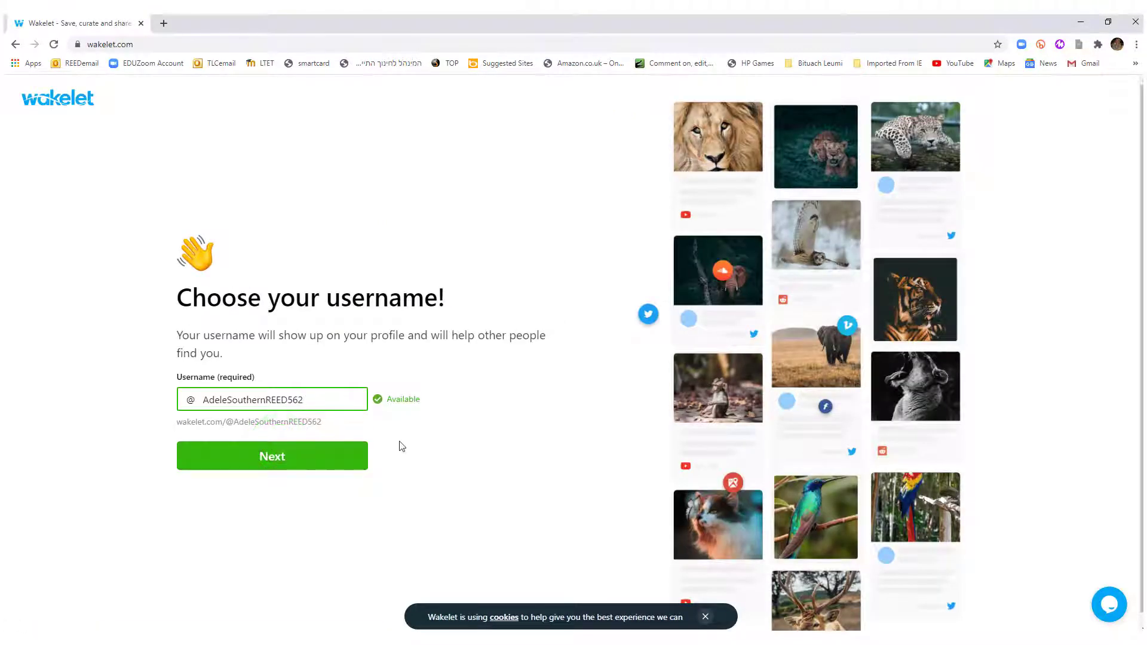
Replace the suggested username with a custom one and choose the Educator, High school role
key(BackSpace)
key(BackSpace)
key(BackSpace)
key(BackSpace)
key(BackSpace)
key(BackSpace)
key(BackSpace)
key(BackSpace)
key(BackSpace)
key(BackSpace)
key(BackSpace)
key(BackSpace)
key(BackSpace)
key(BackSpace)
key(BackSpace)
key(BackSpace)
key(BackSpace)
key(BackSpace)
key(BackSpace)
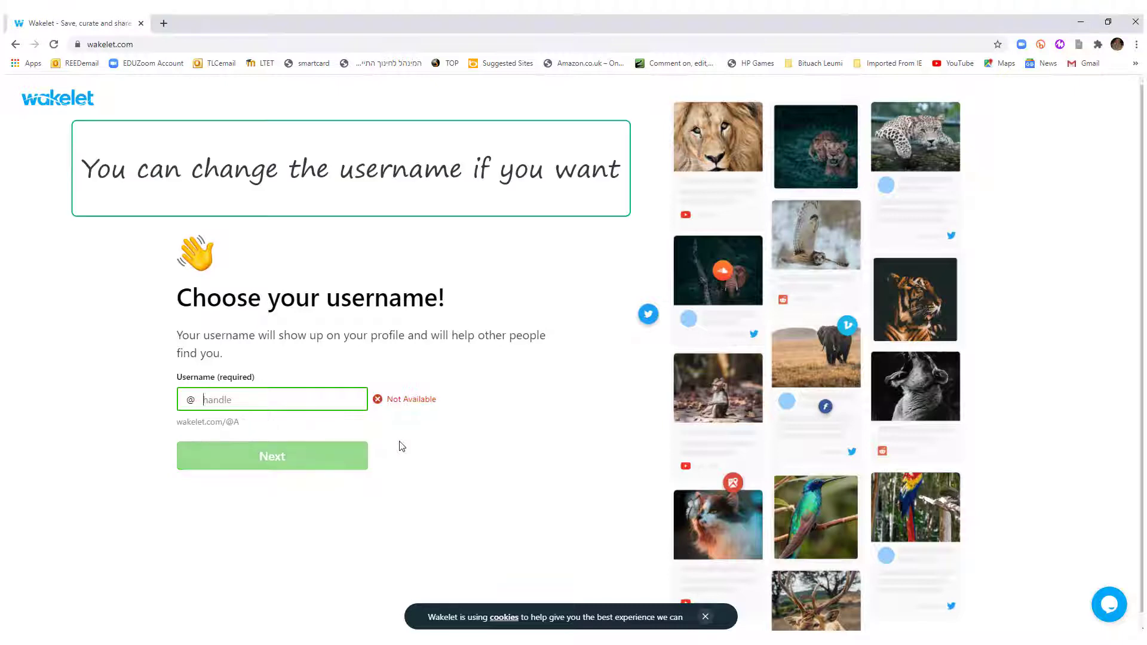
text(SouthernREED)
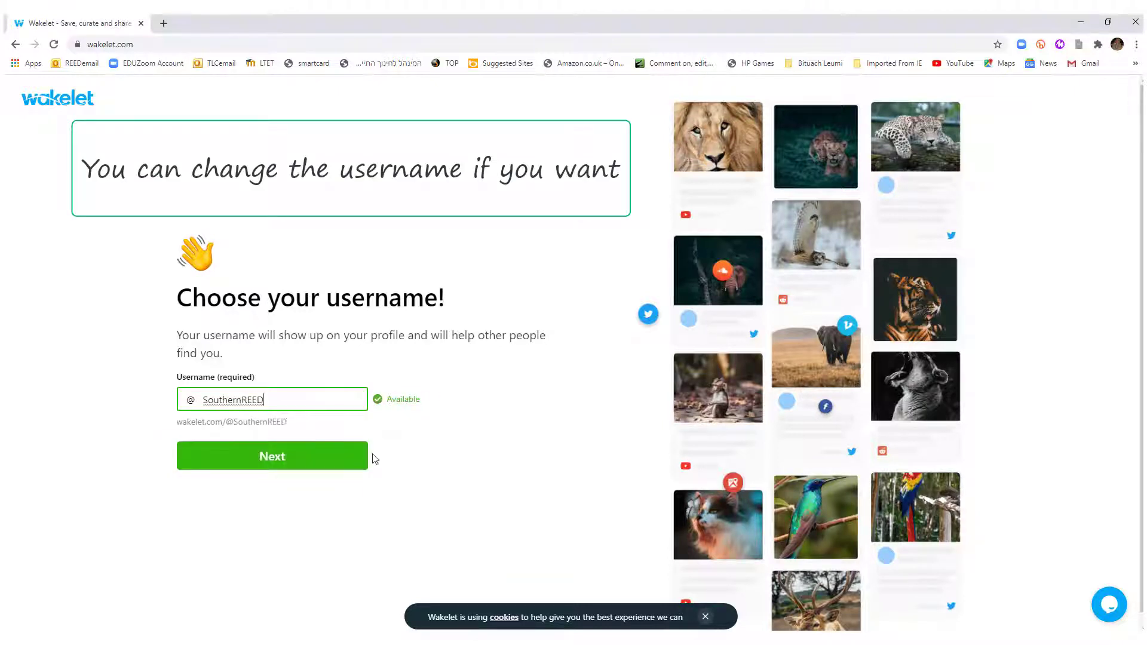
click(308, 459)
click(206, 441)
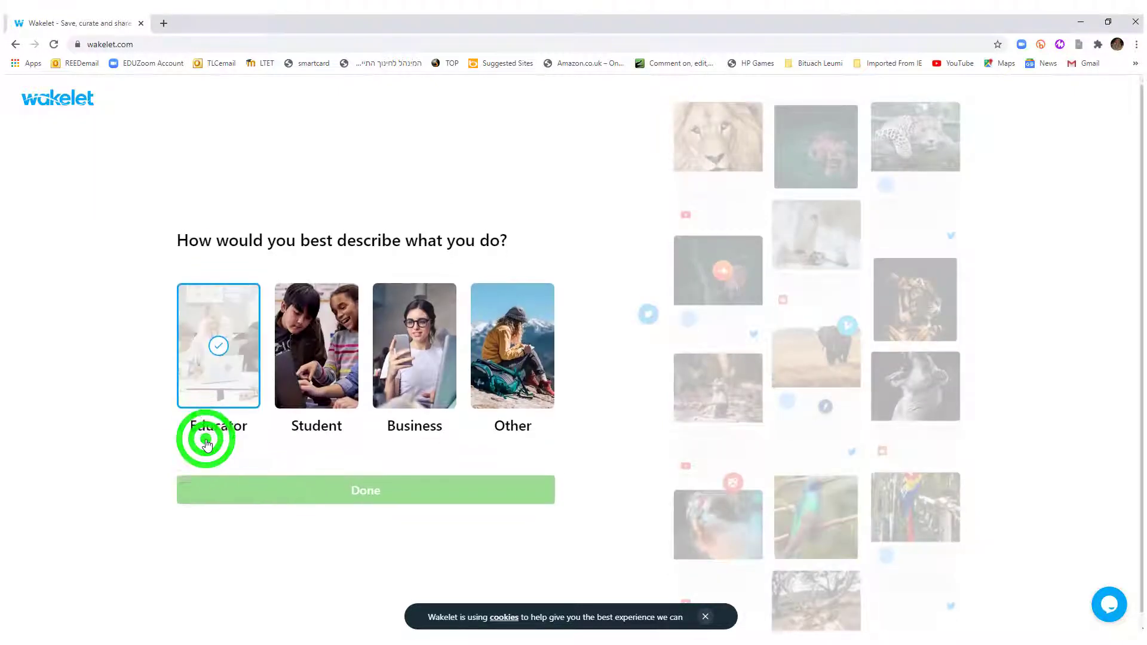
click(220, 459)
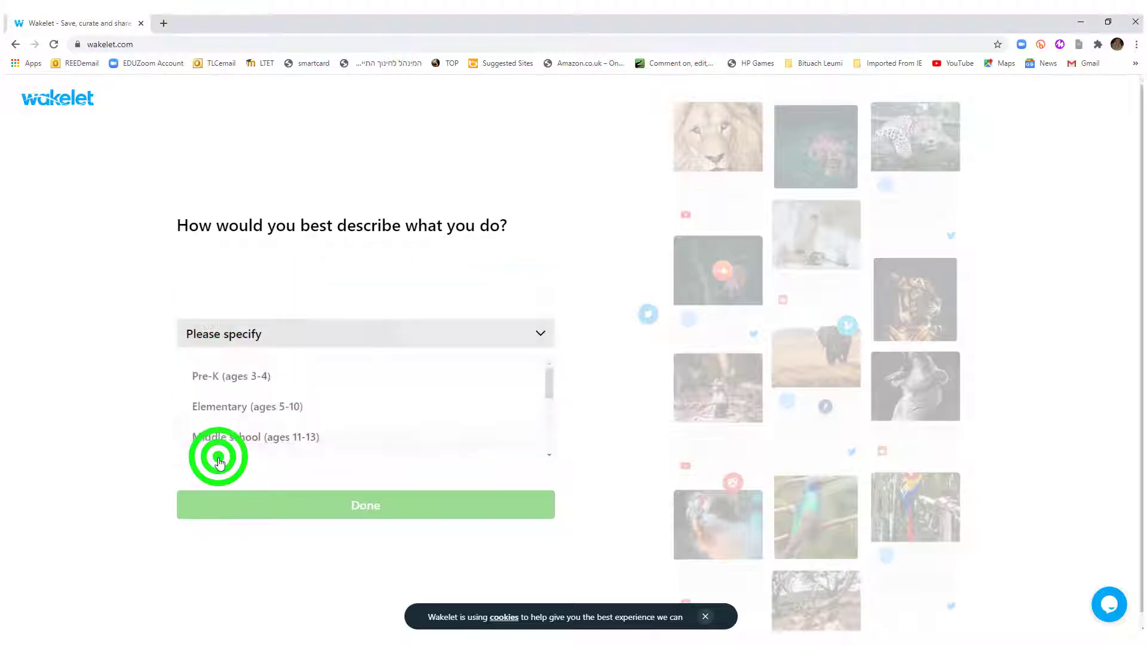
click(291, 409)
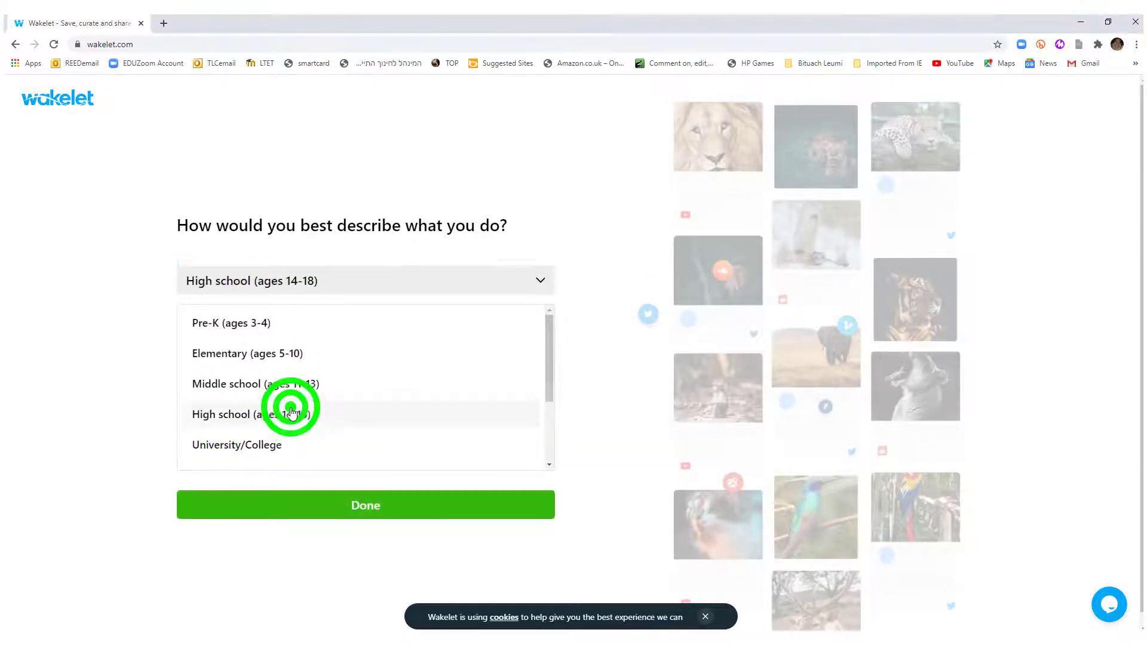
Finish profile setup and create a new collection titled 'Digital Notebooks'
click(363, 505)
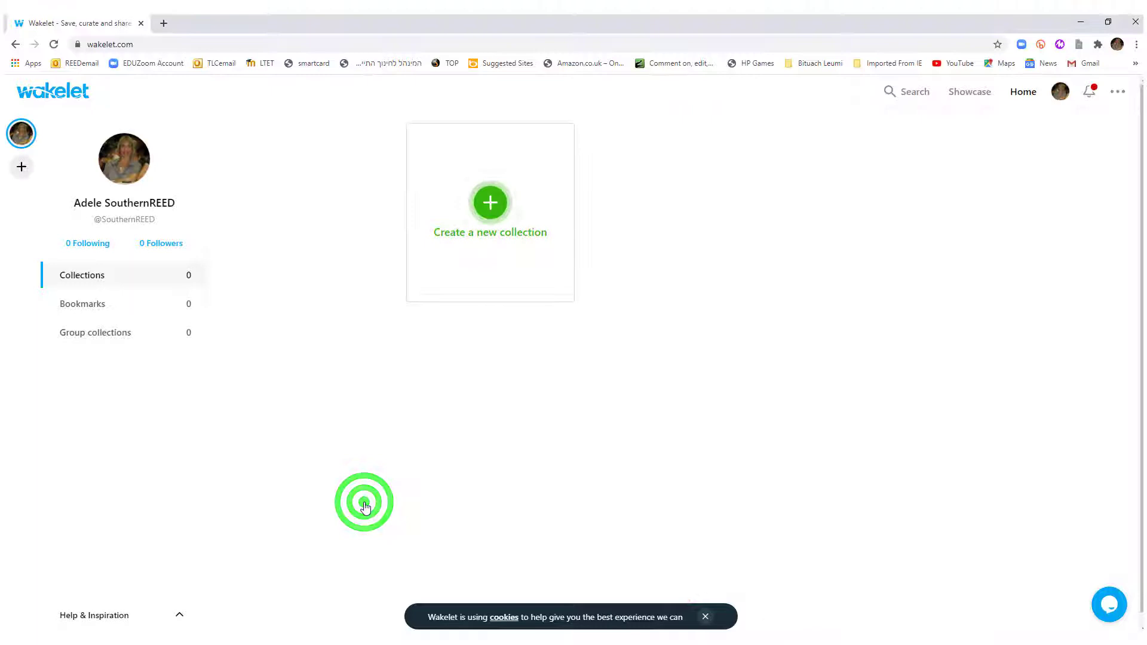
click(500, 207)
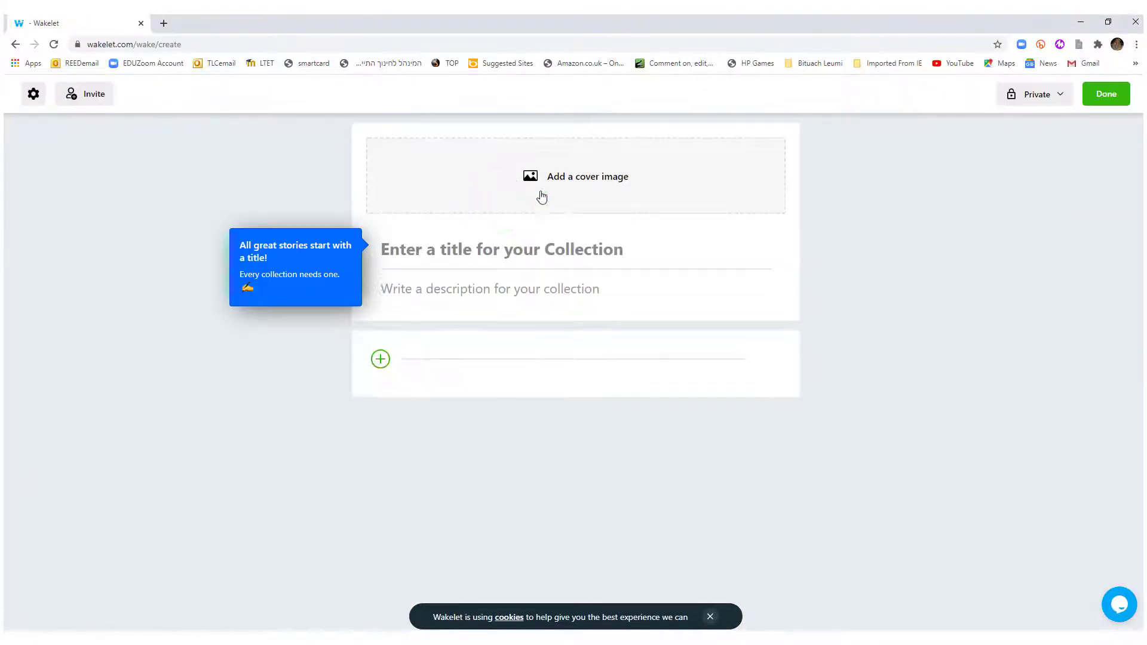
click(1070, 22)
click(418, 260)
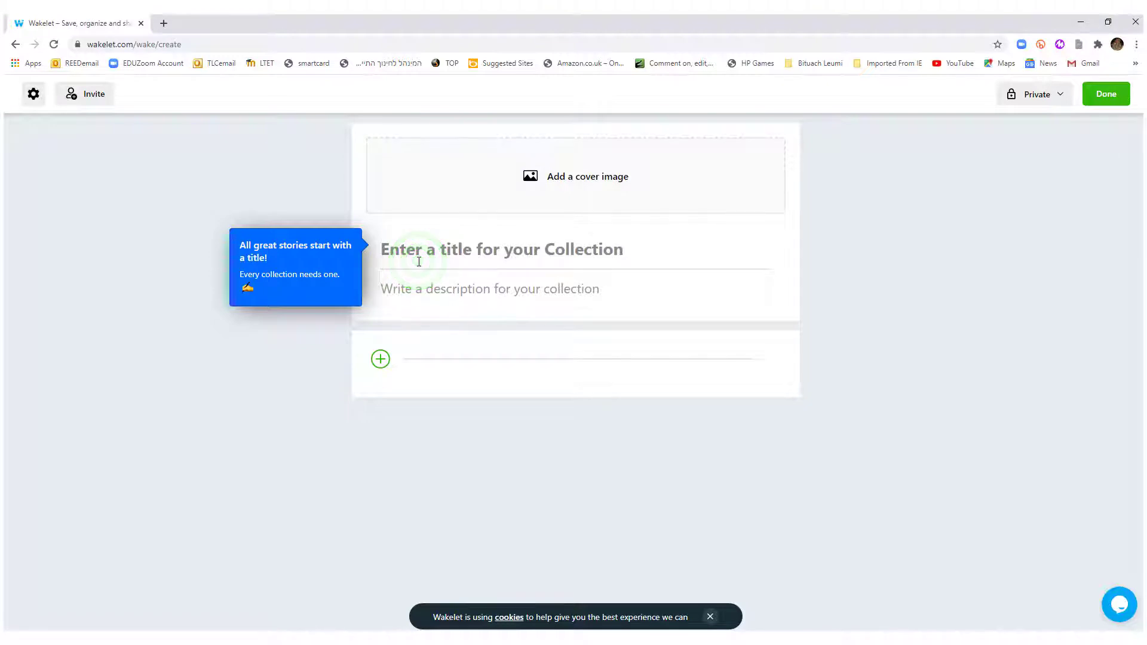
text(Digi)
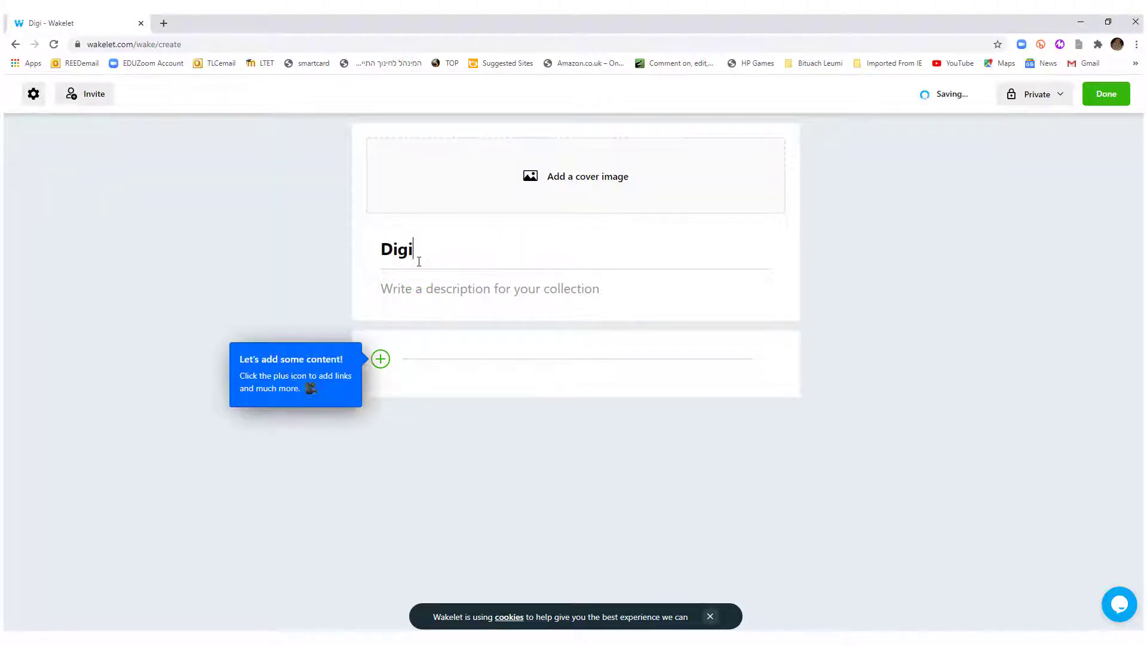
text(tal )
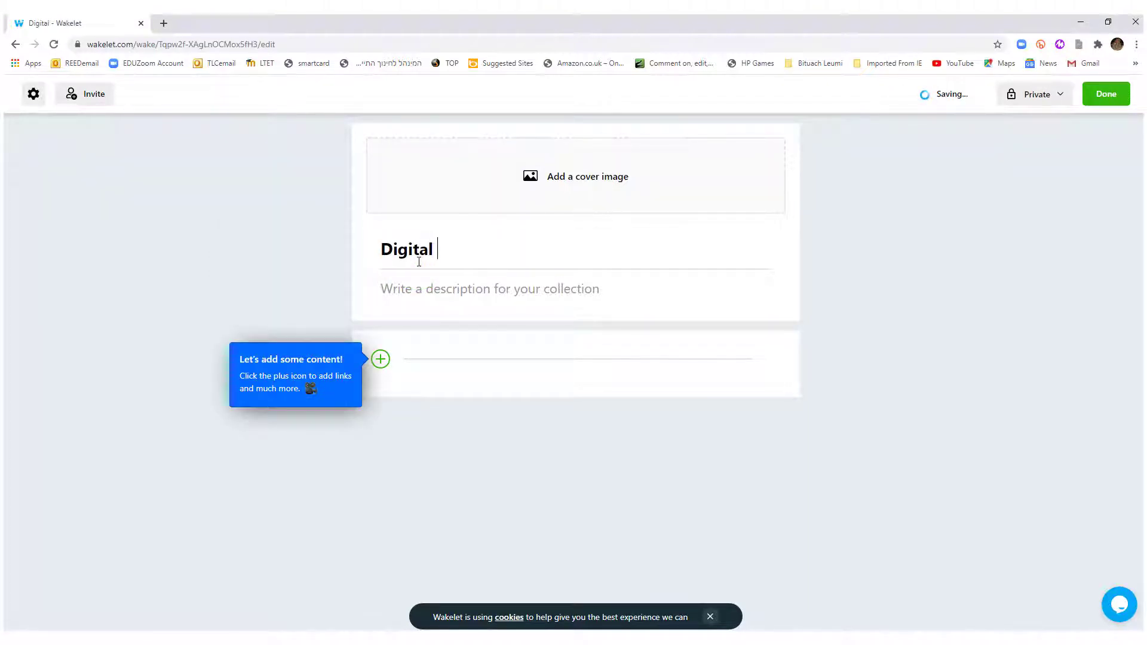
text(Noteb)
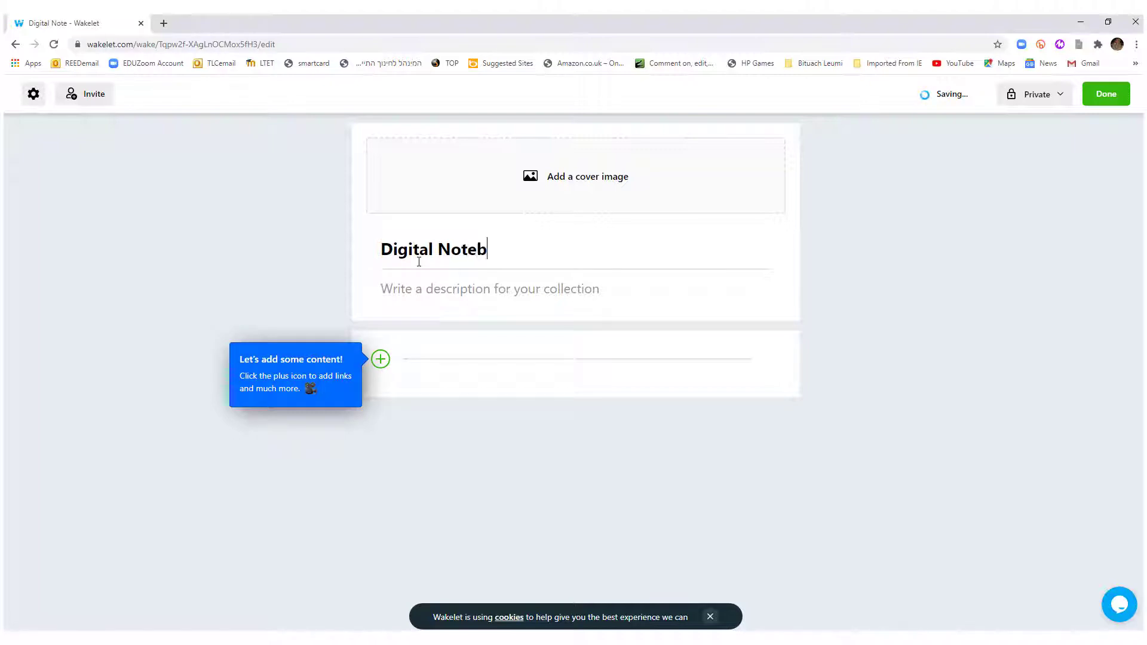
text(ooks)
Set an open-notebook photo from the library search 'notebook' as the collection cover
click(562, 182)
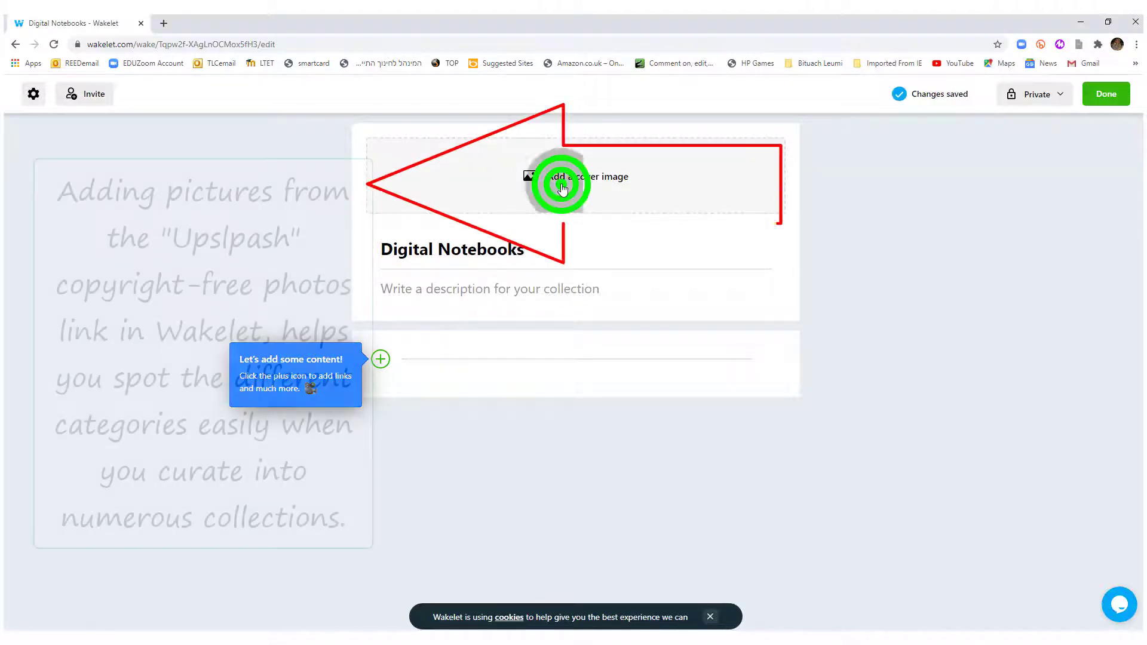
click(585, 233)
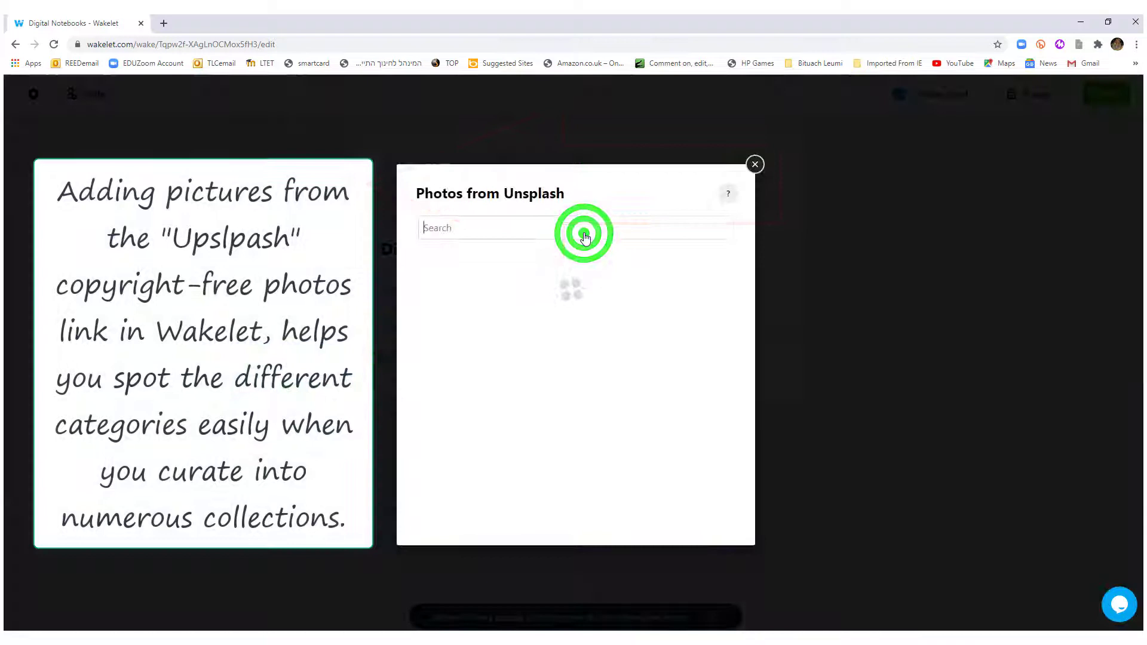
click(443, 225)
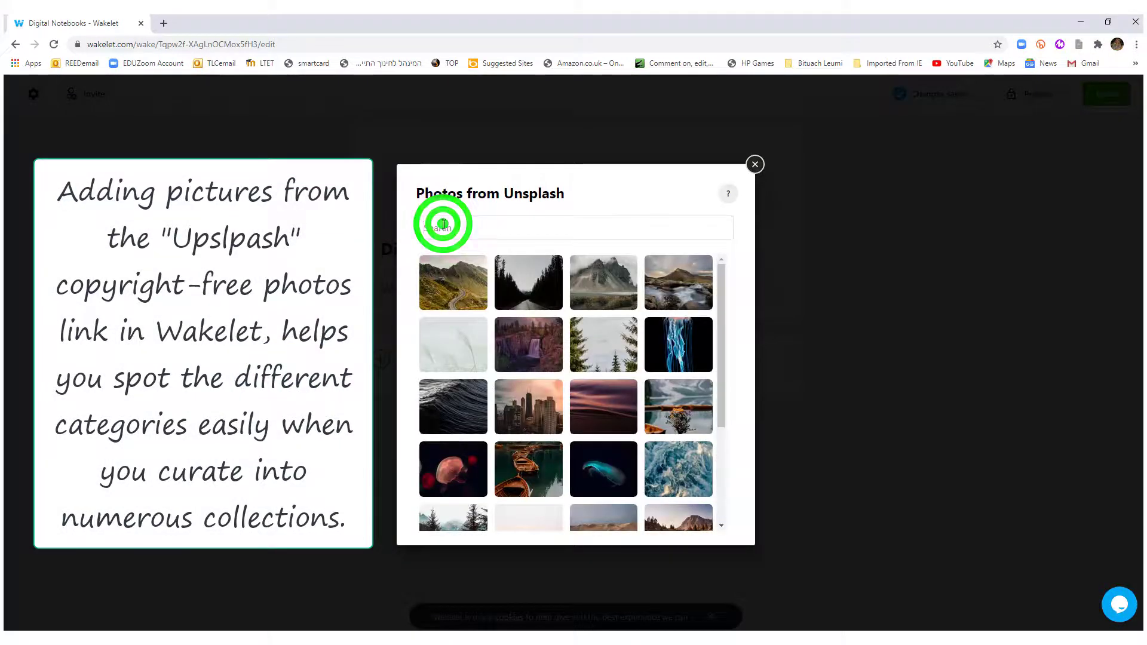
text(notebook)
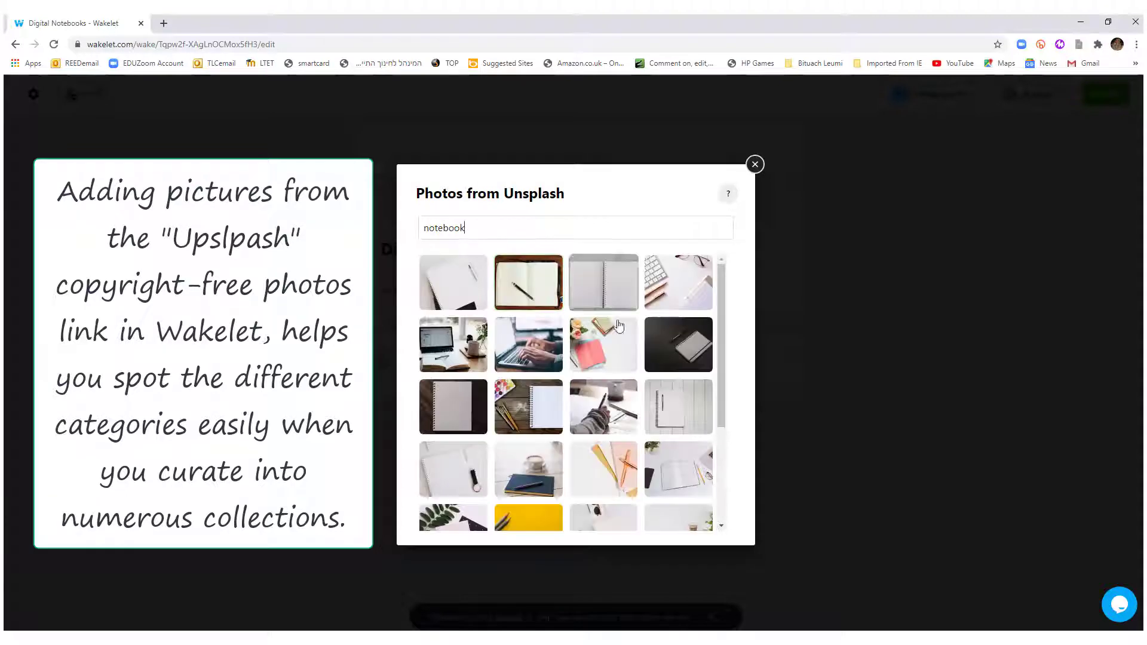
click(522, 286)
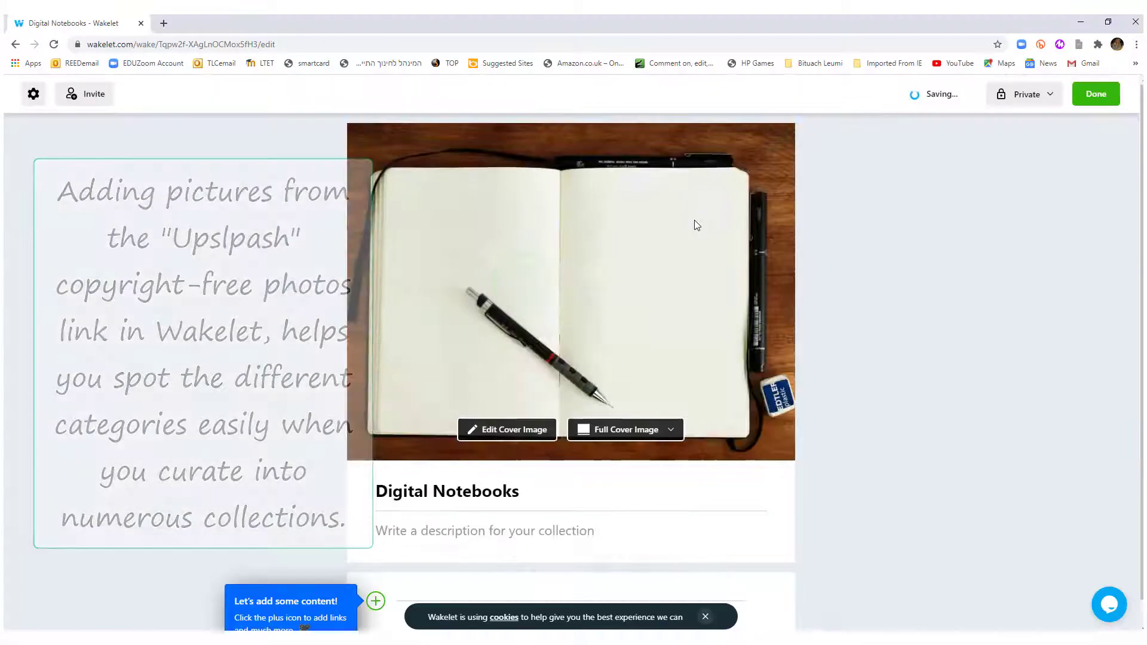
scroll(641, 383, down, 1)
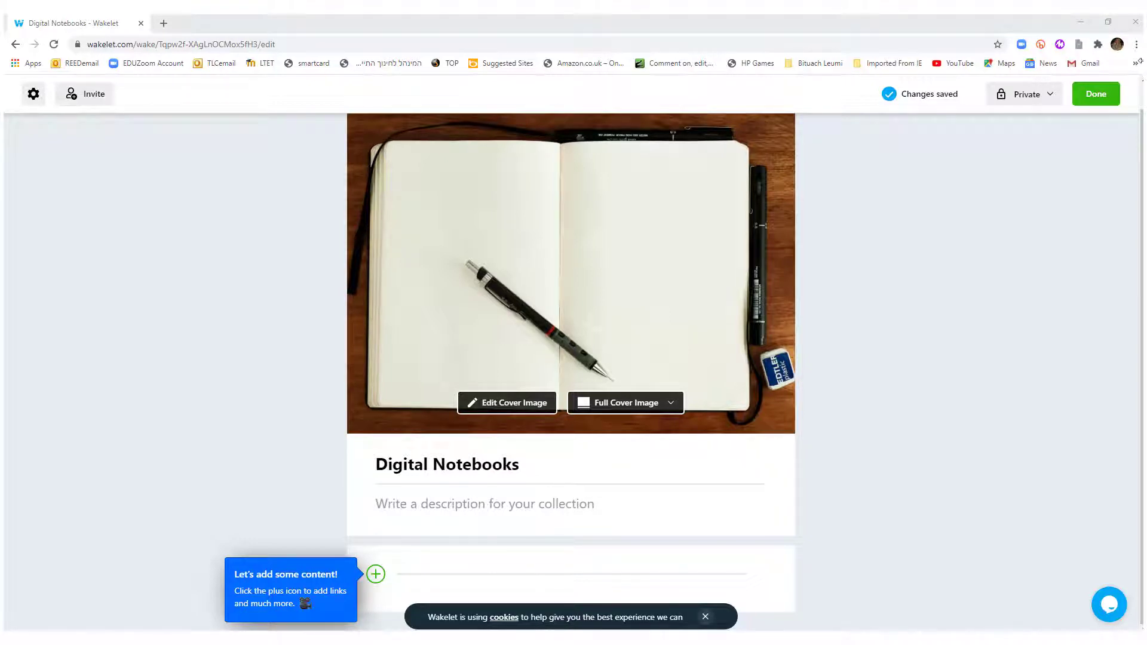
Add the description 'Learning about digital notebooks' and the 'Getting Started with Digital Interactive Notebooks' YouTube video
click(410, 502)
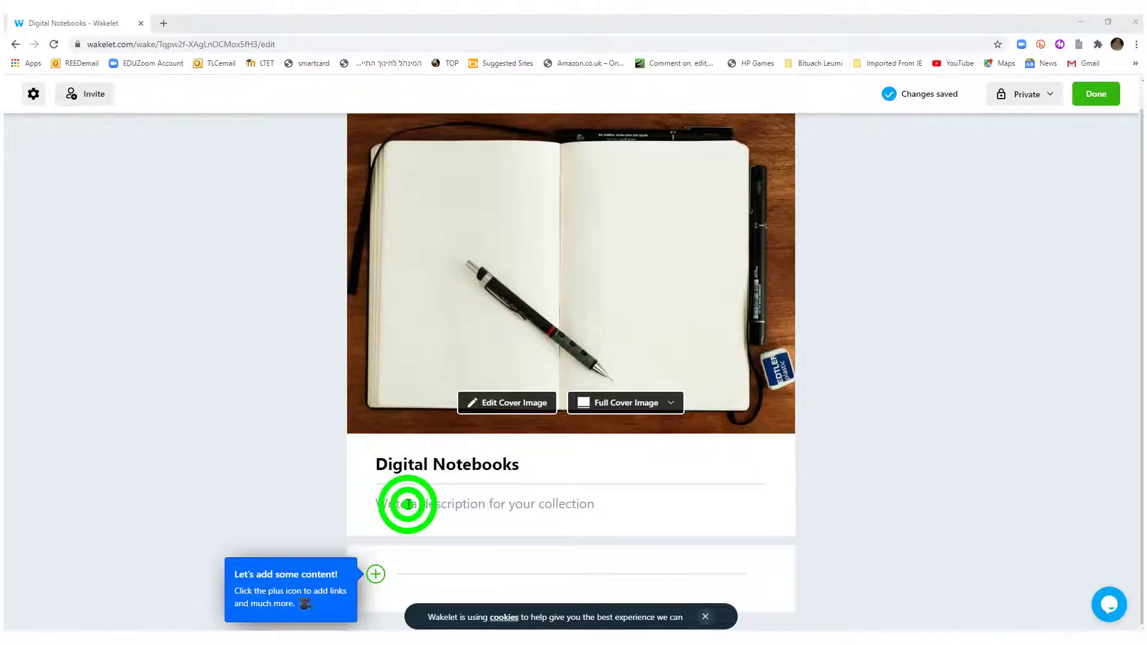
text(Learning about digital notebooks)
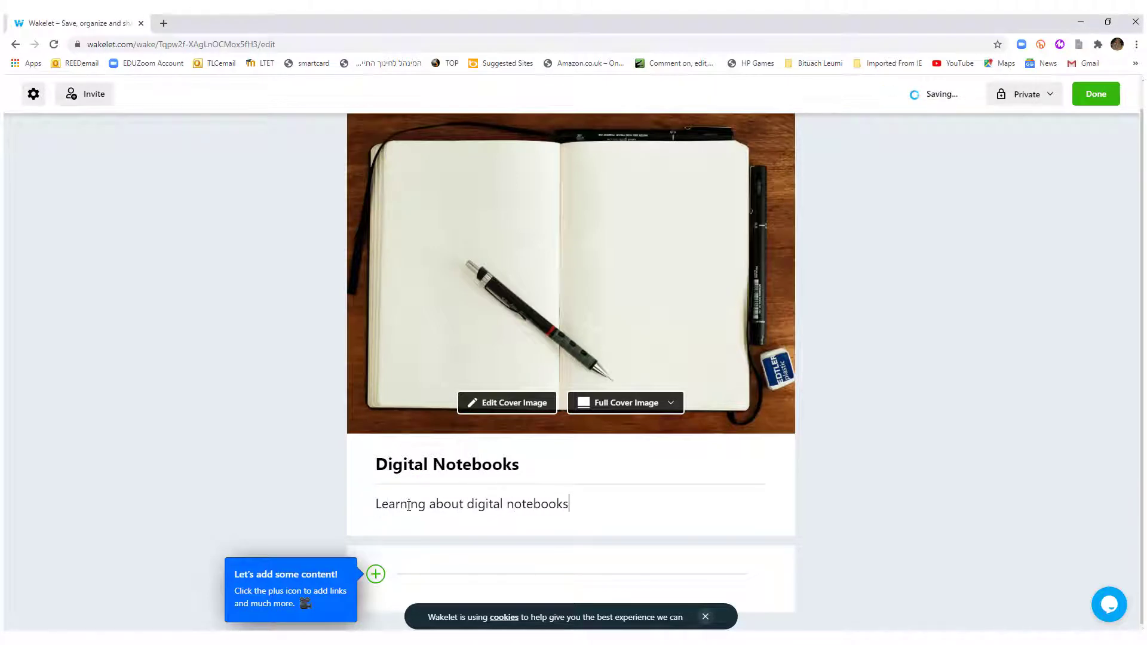
click(376, 575)
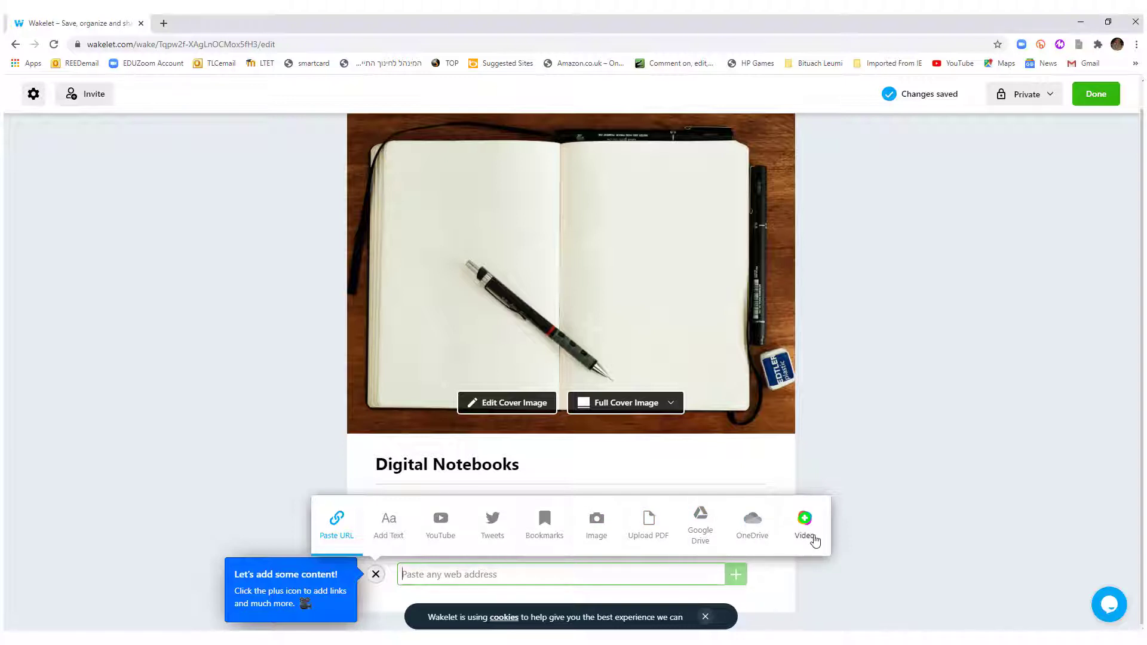
click(440, 519)
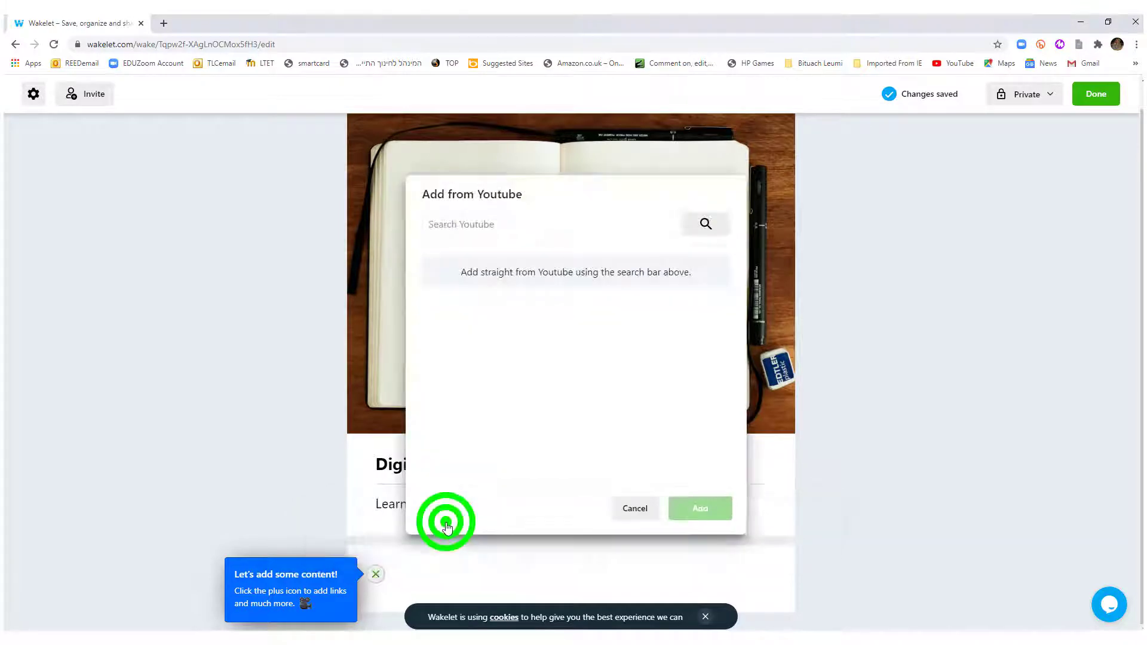
click(495, 229)
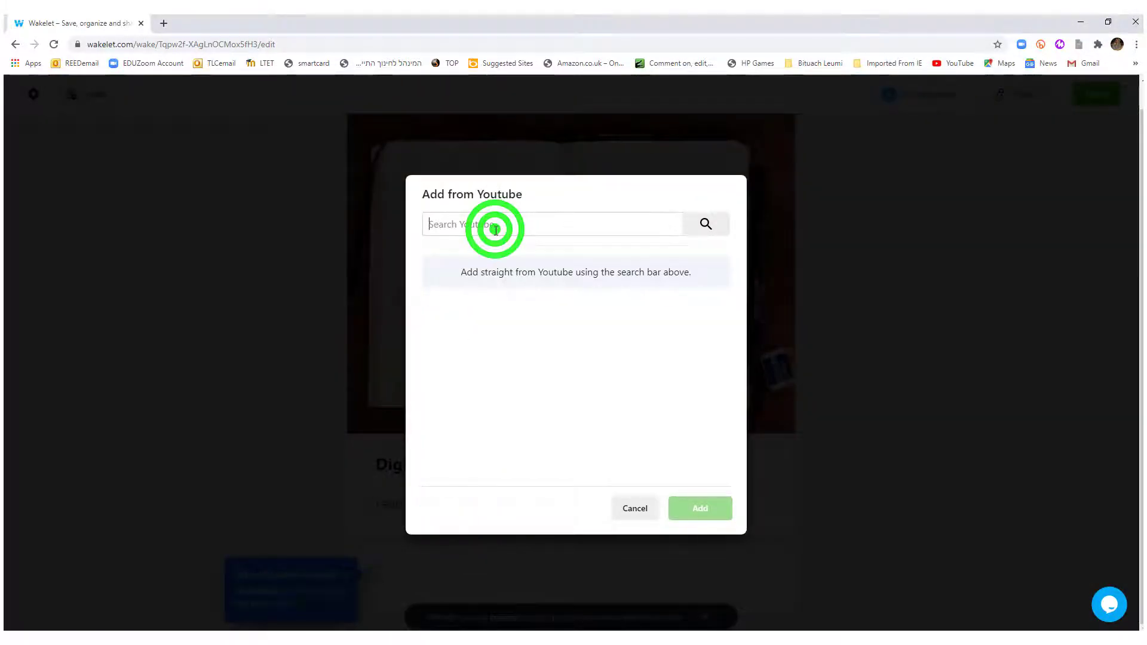
text(https://www.youtube.com/watch?v=z6KVSRdSRoE)
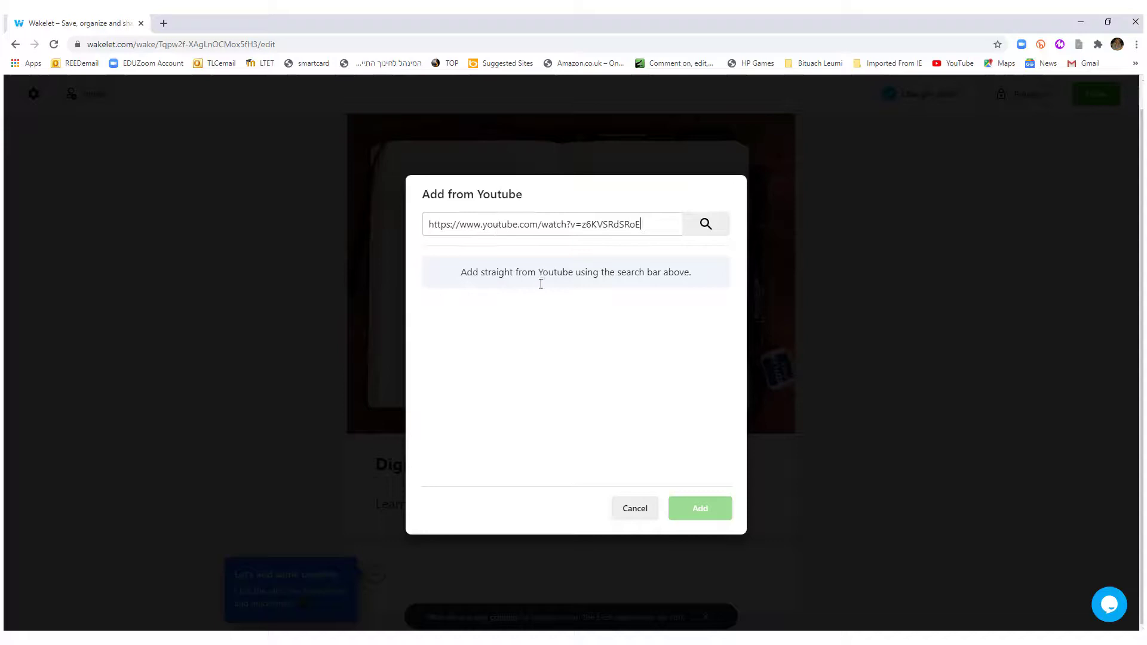
click(703, 230)
click(634, 305)
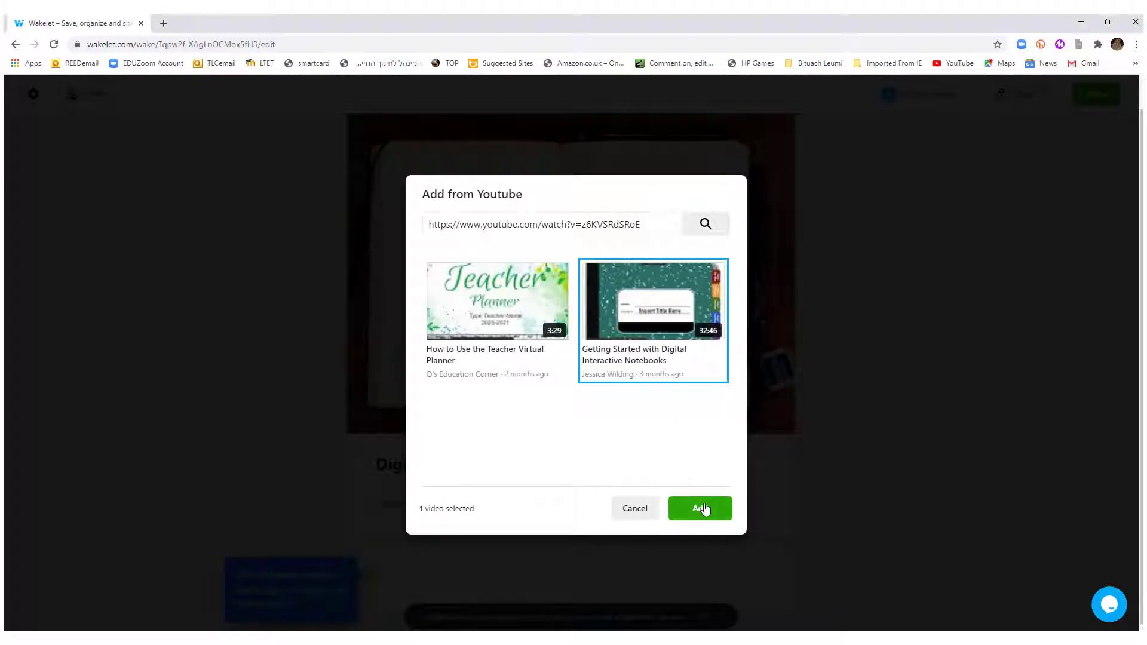
click(704, 506)
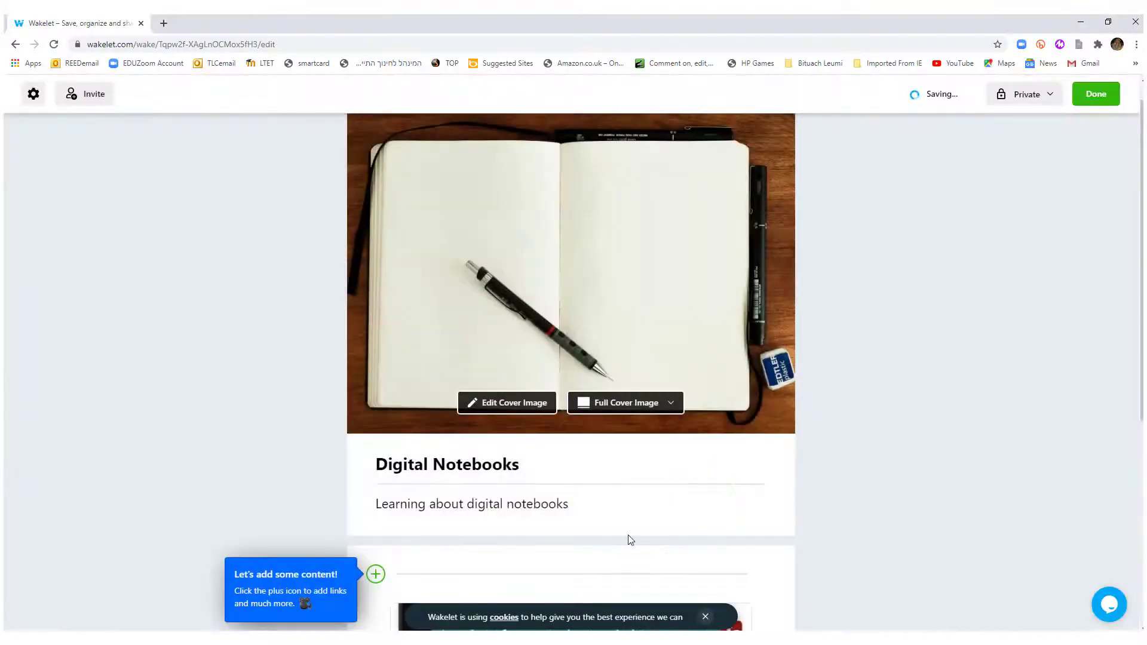
Check the added video, review the Private visibility options, and finish editing the collection
scroll(628, 535, down, 6)
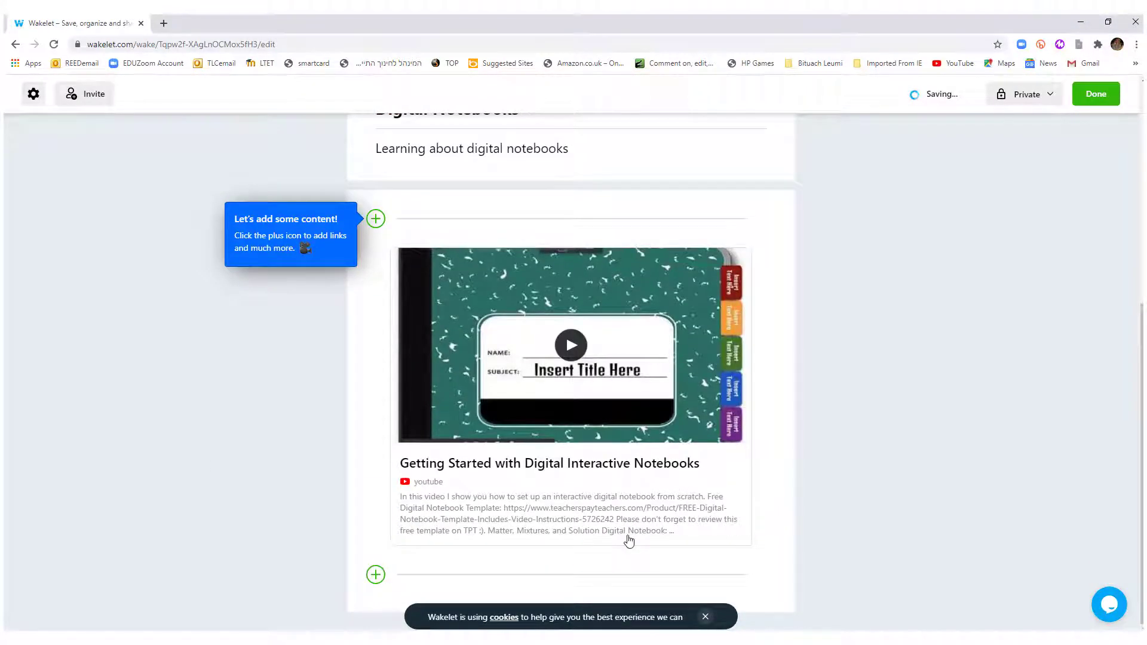
scroll(629, 541, up, 6)
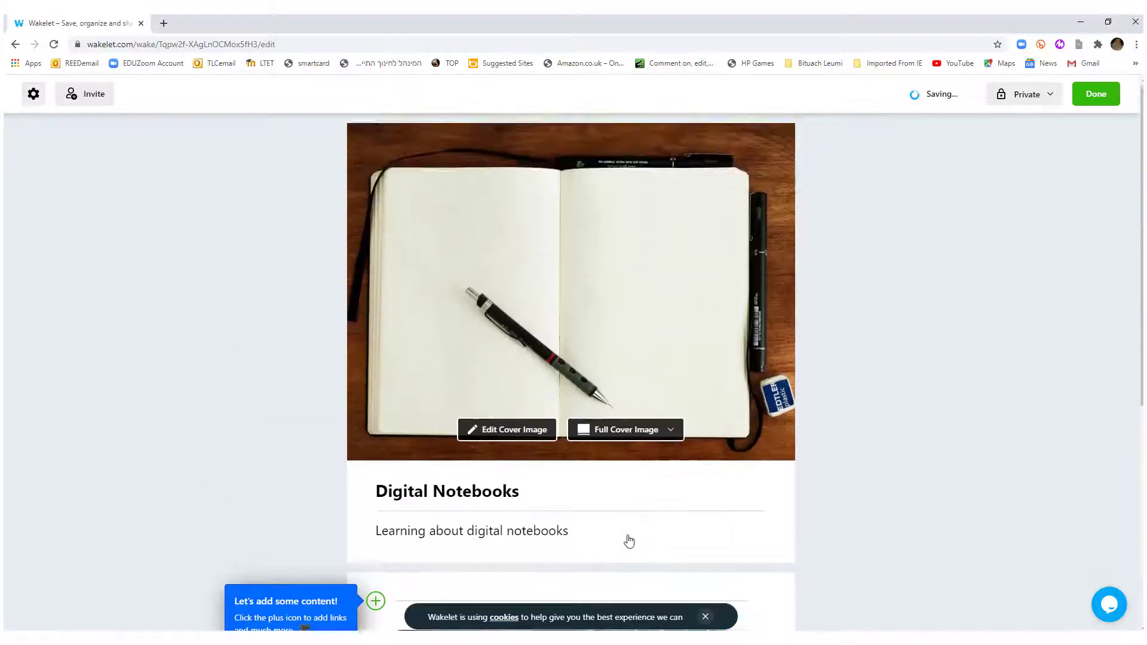
click(1065, 212)
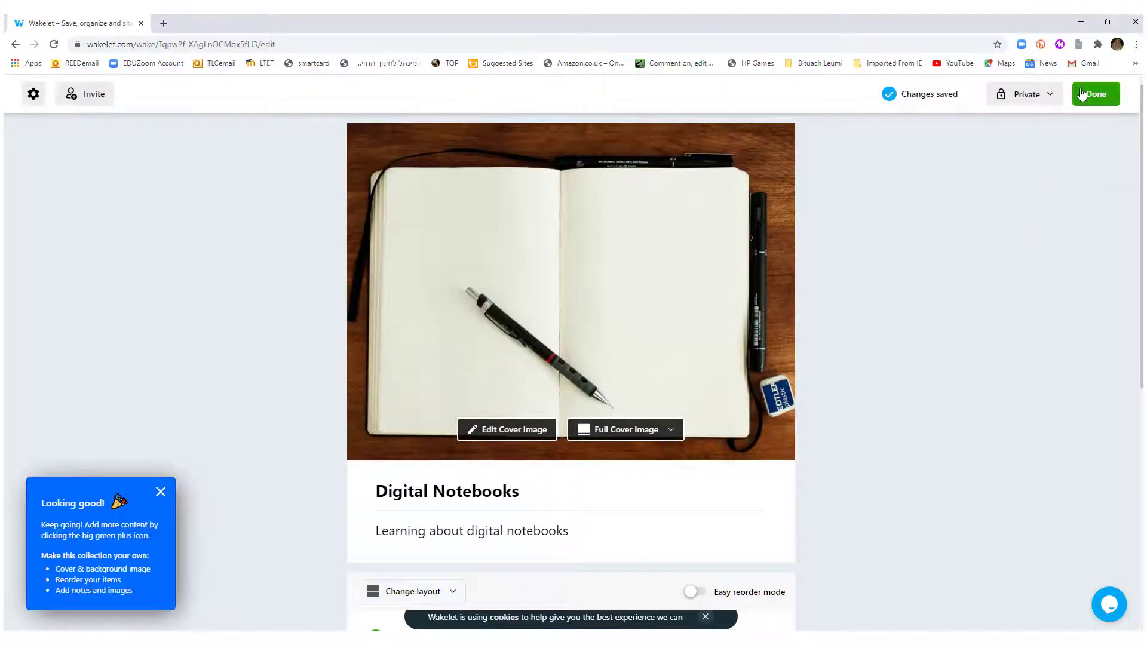
click(1037, 99)
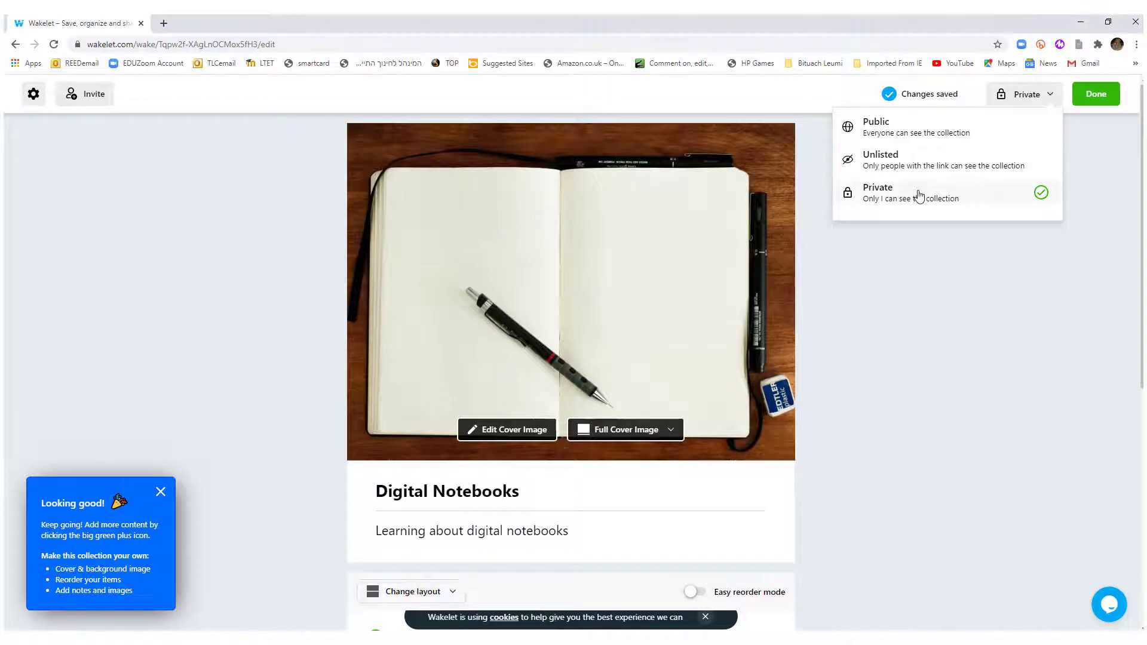
click(1091, 105)
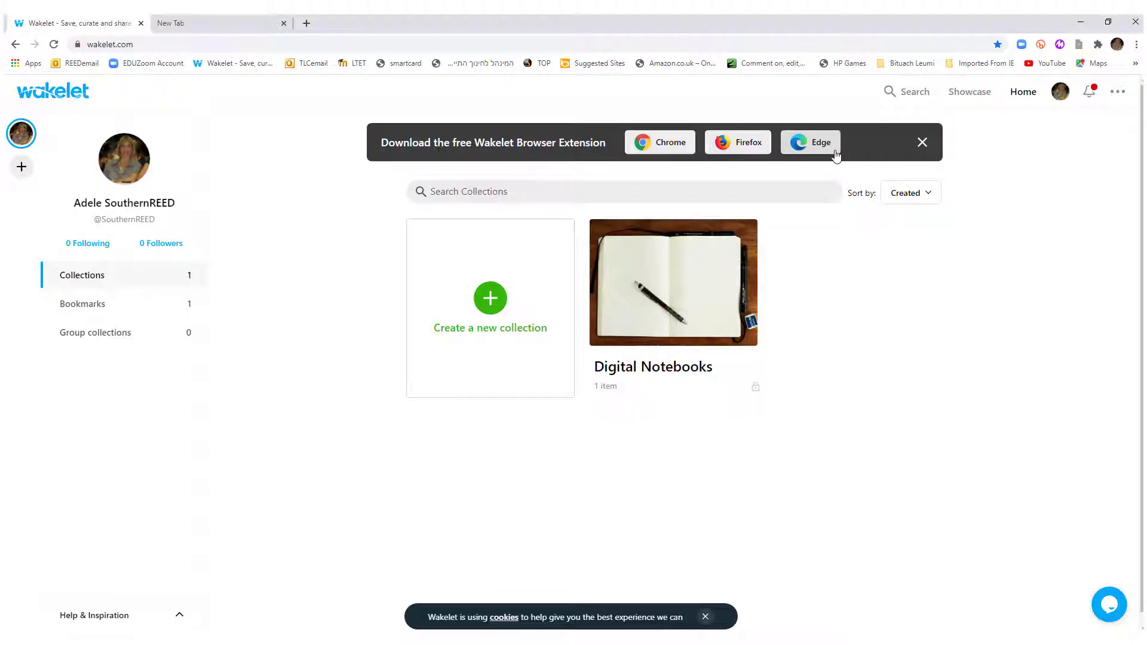
Dismiss the extension and mobile-app banners and bookmark the Wakelet home page on the bookmarks bar
click(237, 27)
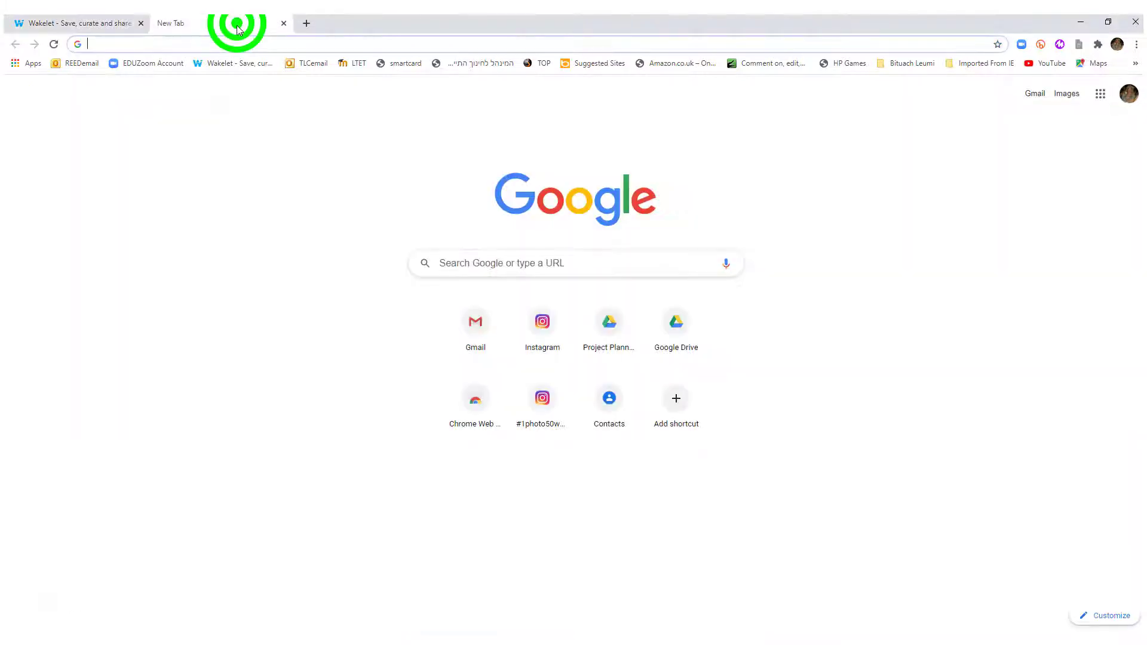
click(95, 24)
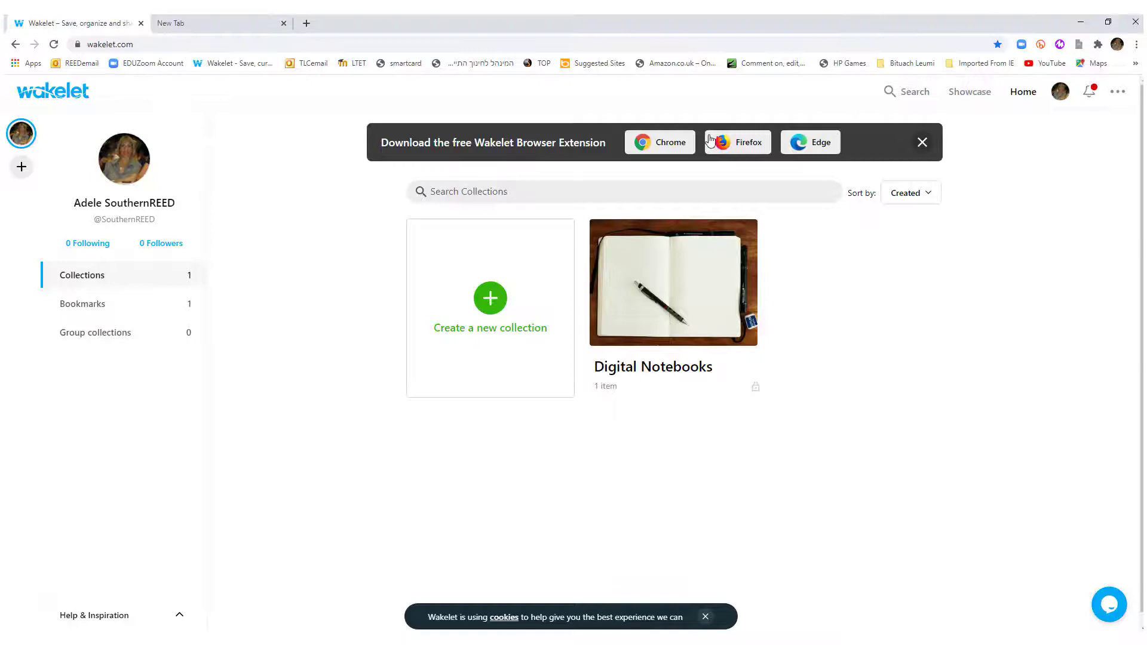
click(923, 142)
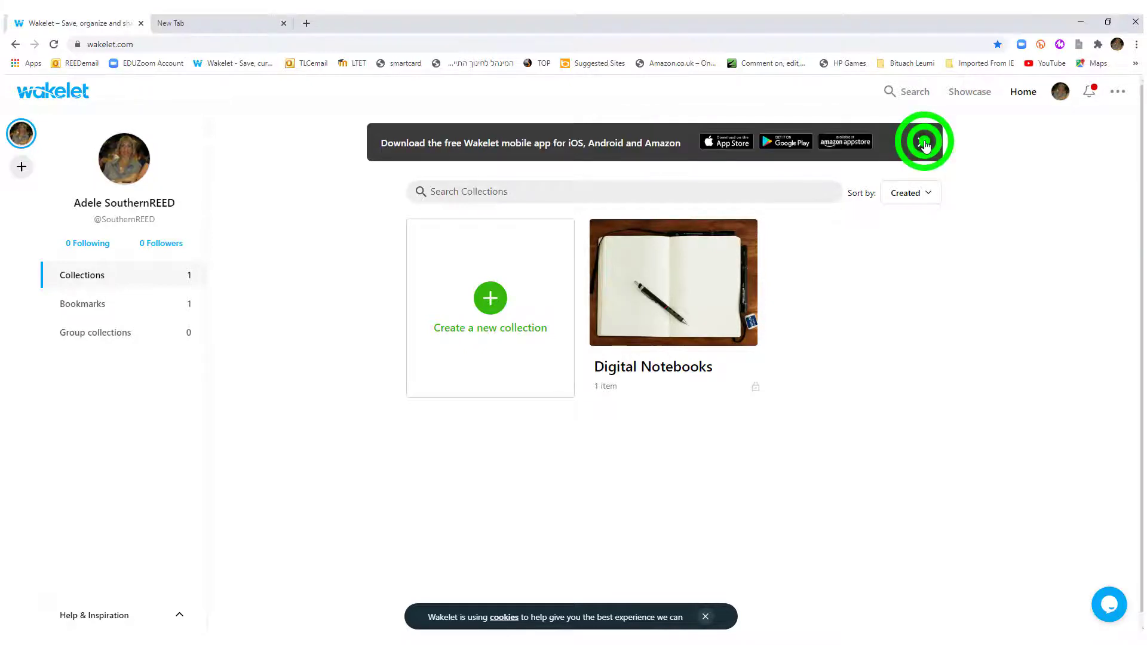
click(923, 143)
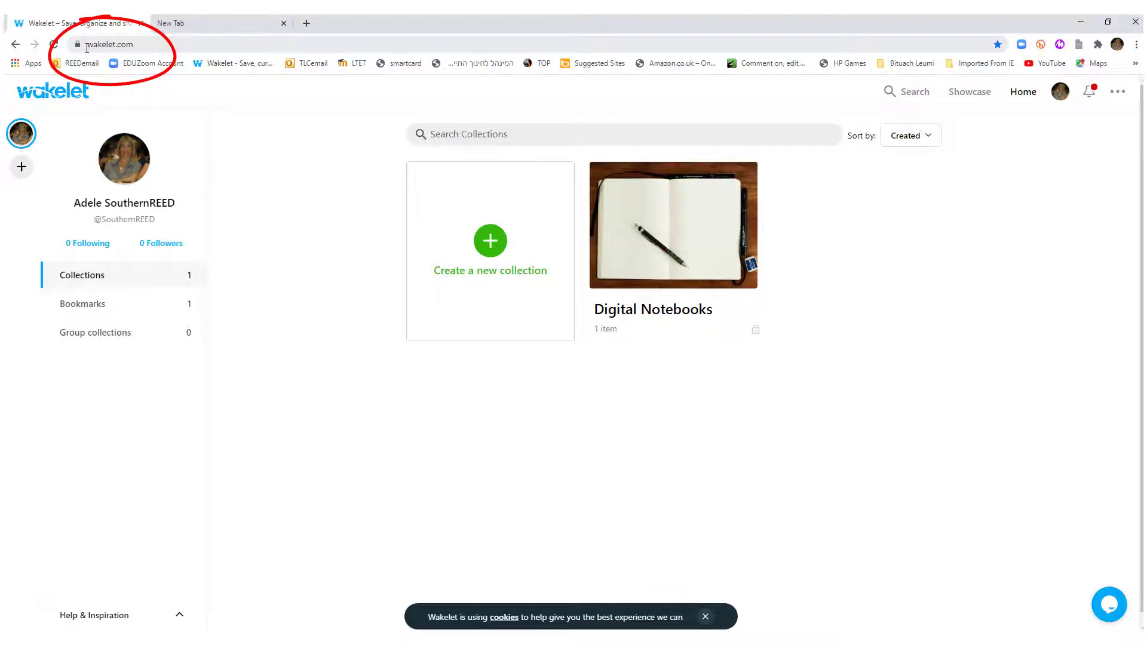
drag(75, 50, 178, 55)
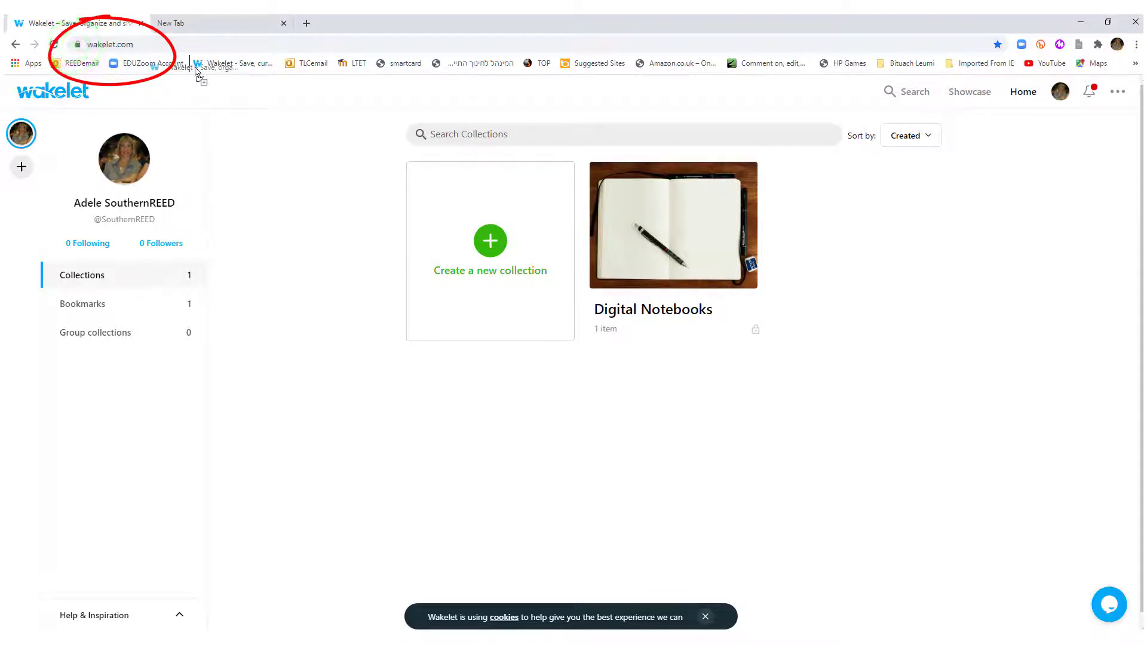
drag(195, 71, 196, 70)
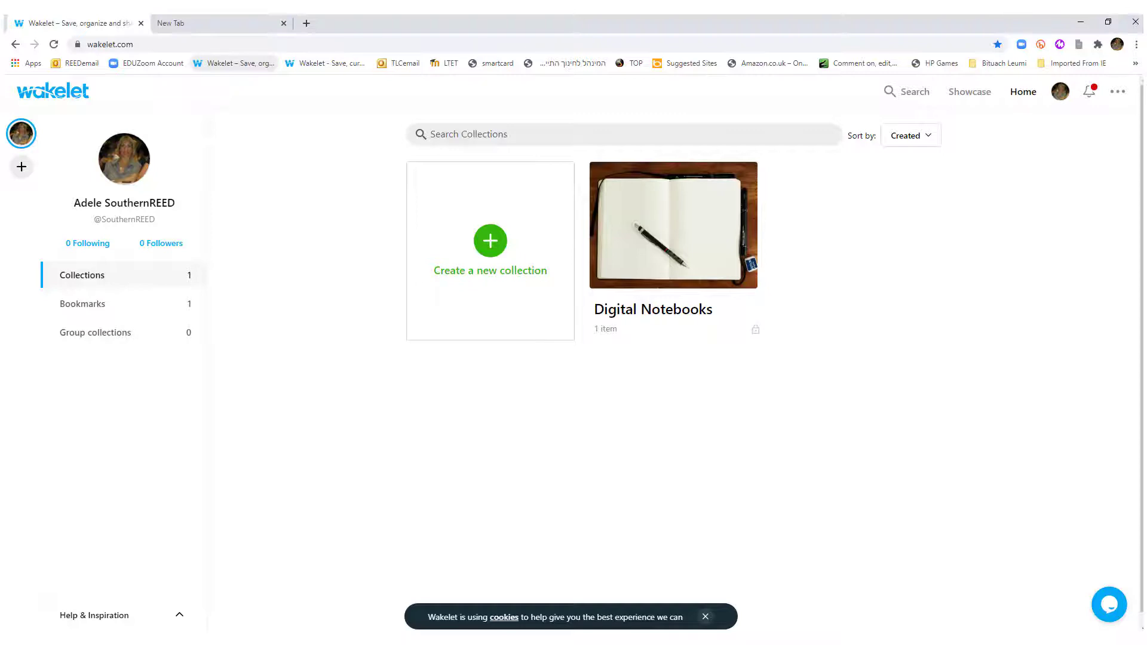
Search Google for 'digital notebook explanation' and open the ERIC 'Digital Notebooks and Collaboration' PDF
click(219, 25)
click(217, 44)
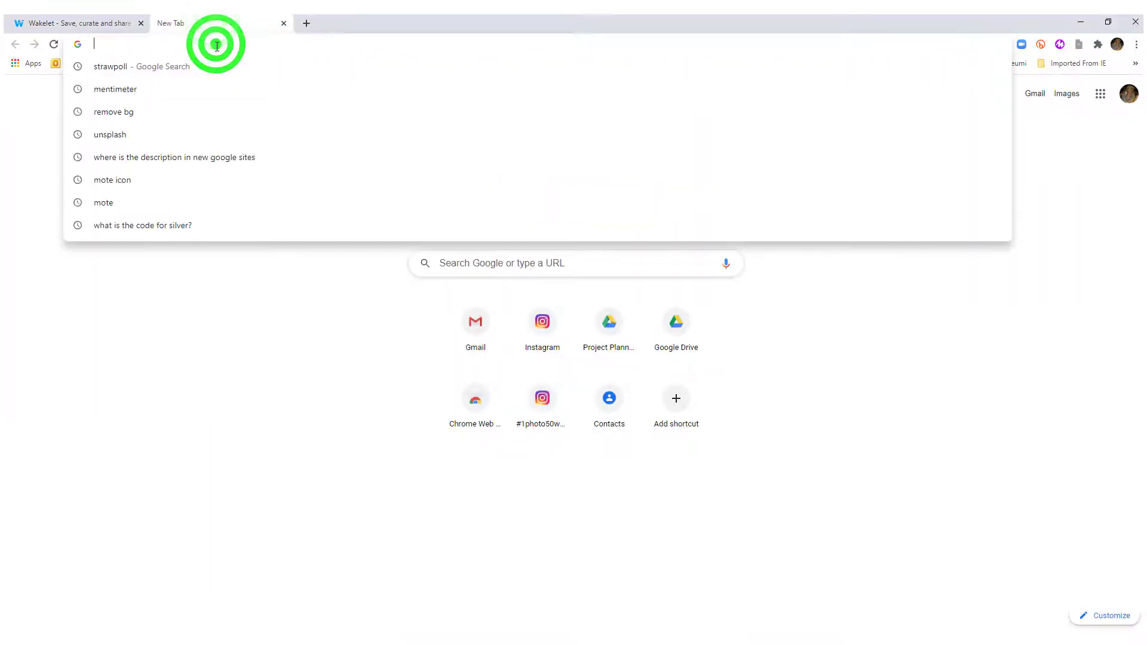
text(digital not)
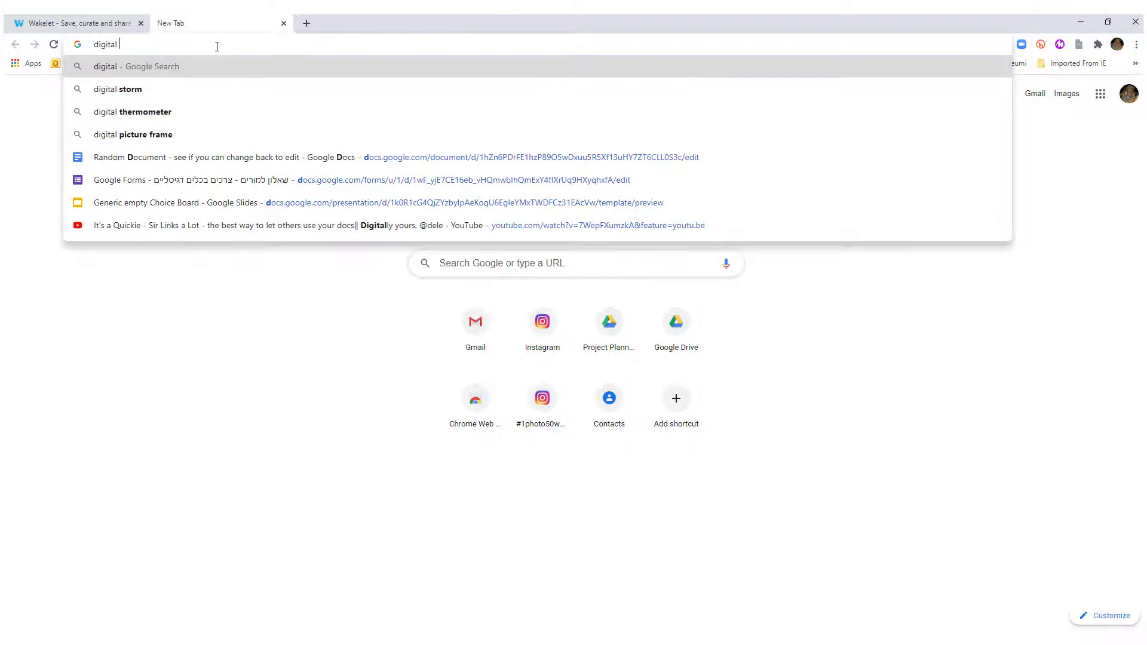
text(ebook explana)
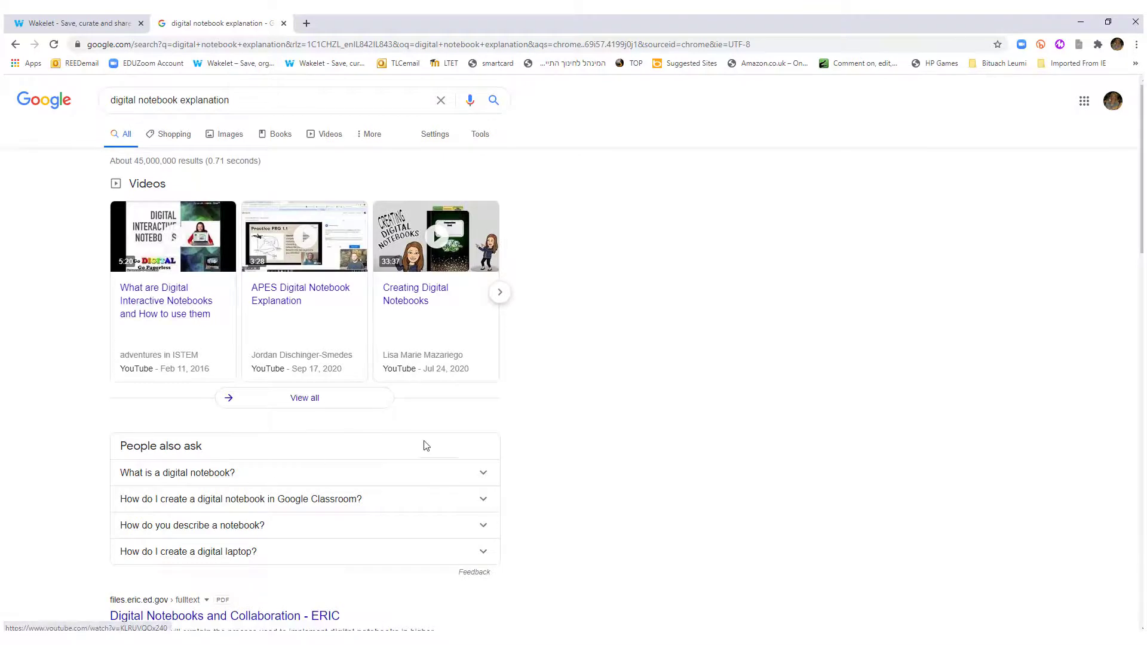
scroll(272, 454, down, 4)
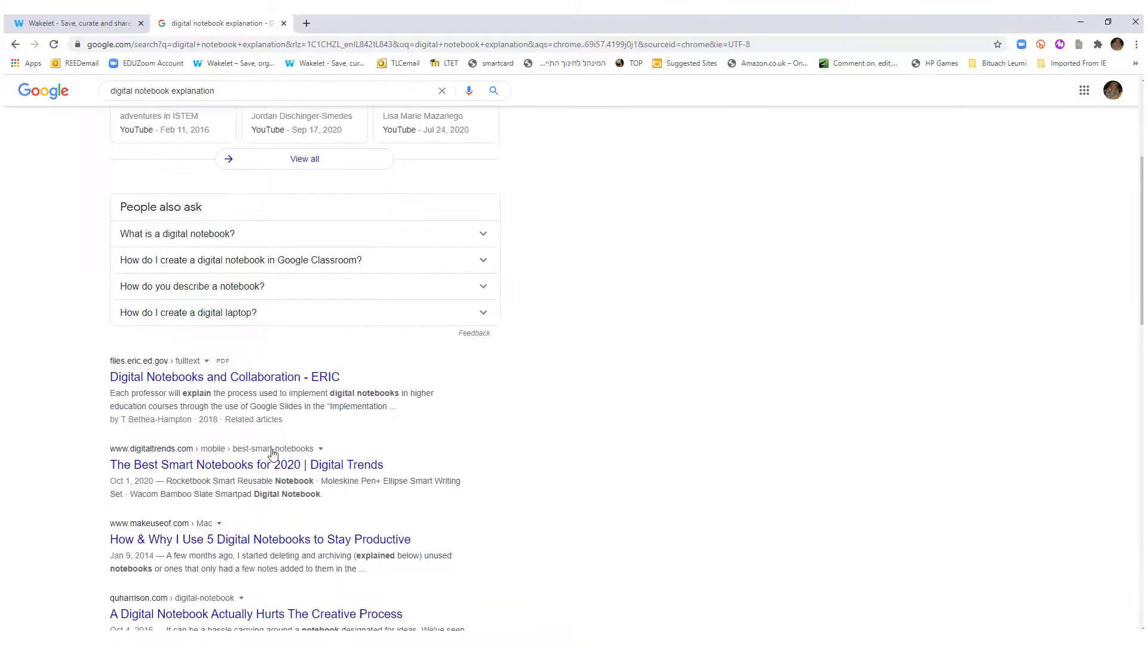
click(244, 377)
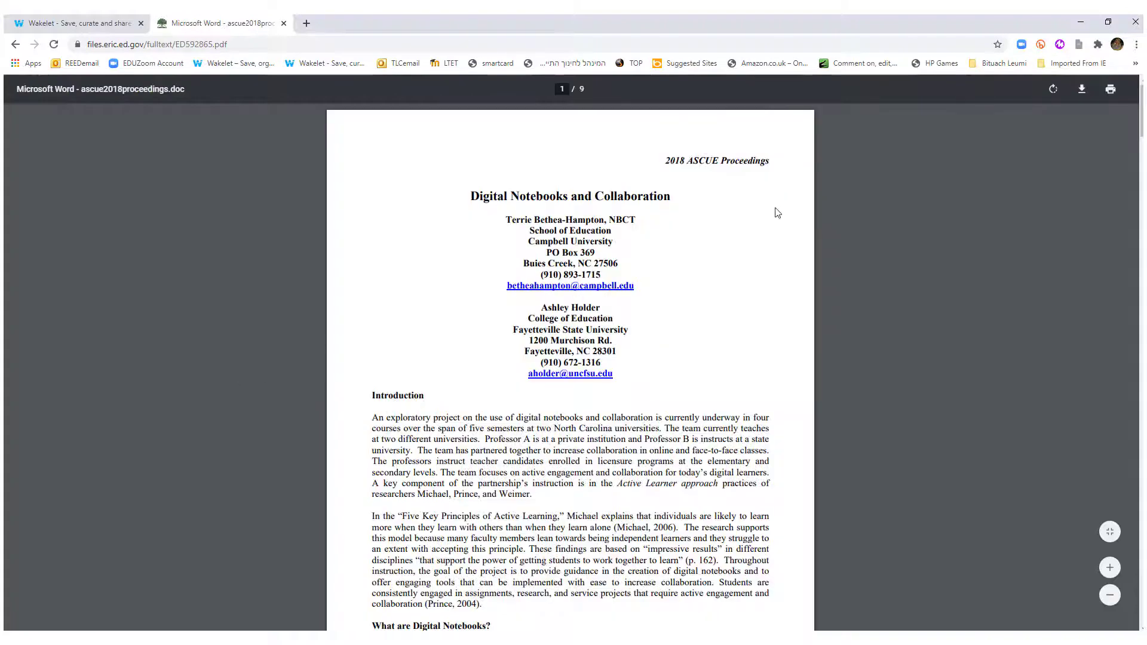
Copy the ERIC PDF's web address, close the Wakelet tab, and open a blank new tab
drag(253, 45, 38, 64)
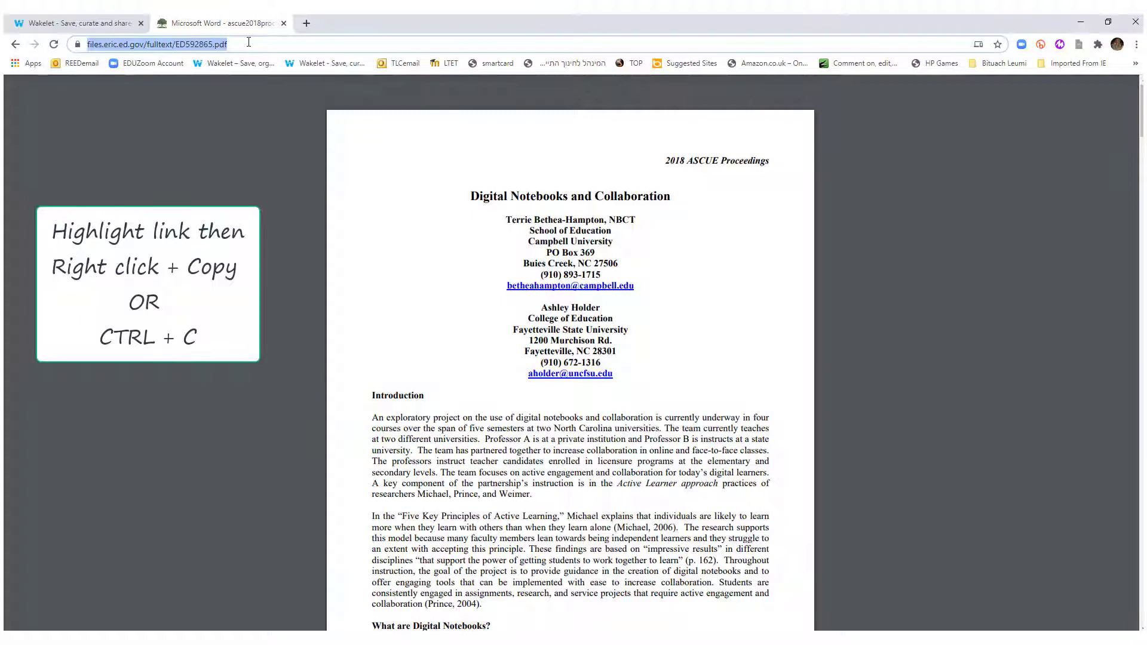
right_click(249, 42)
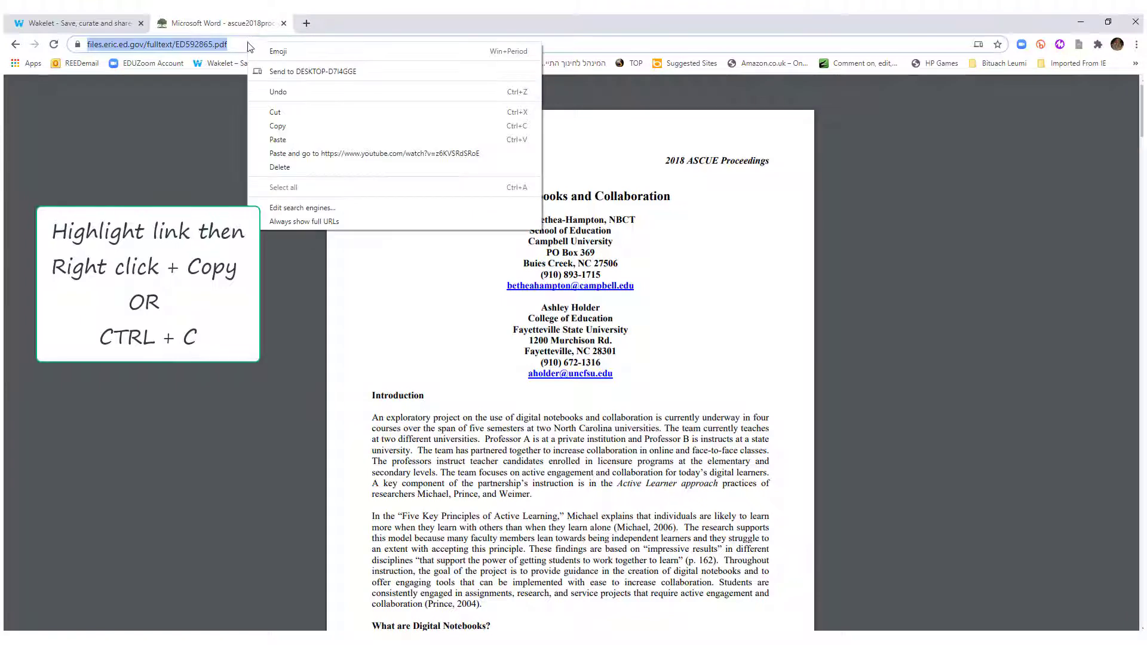
click(287, 127)
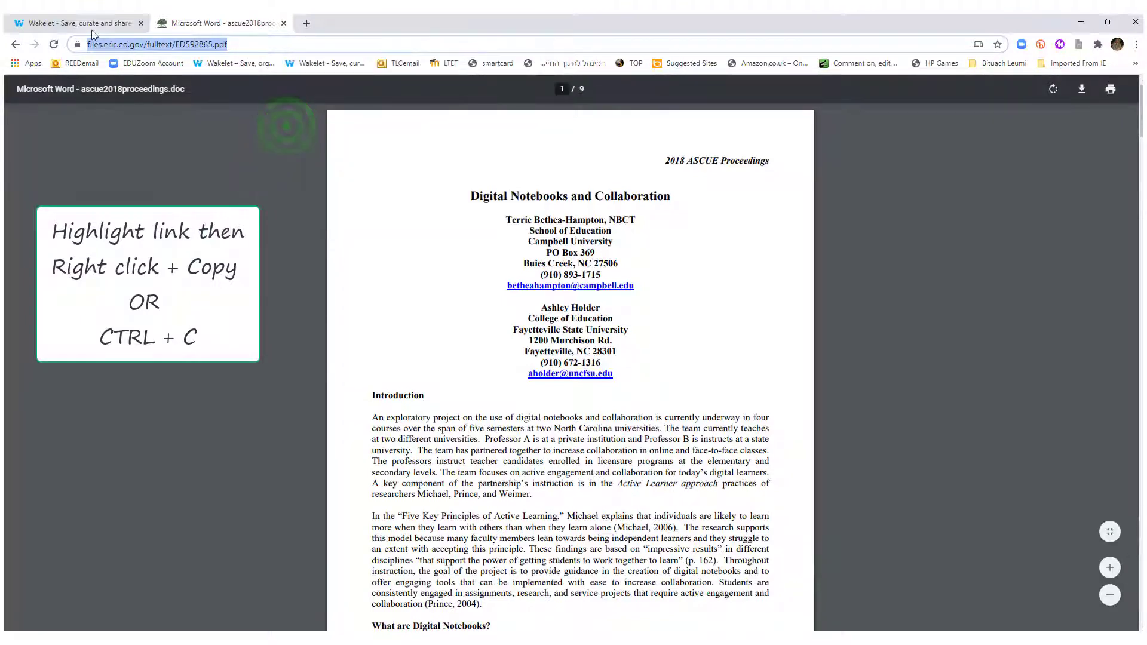
click(141, 23)
click(165, 25)
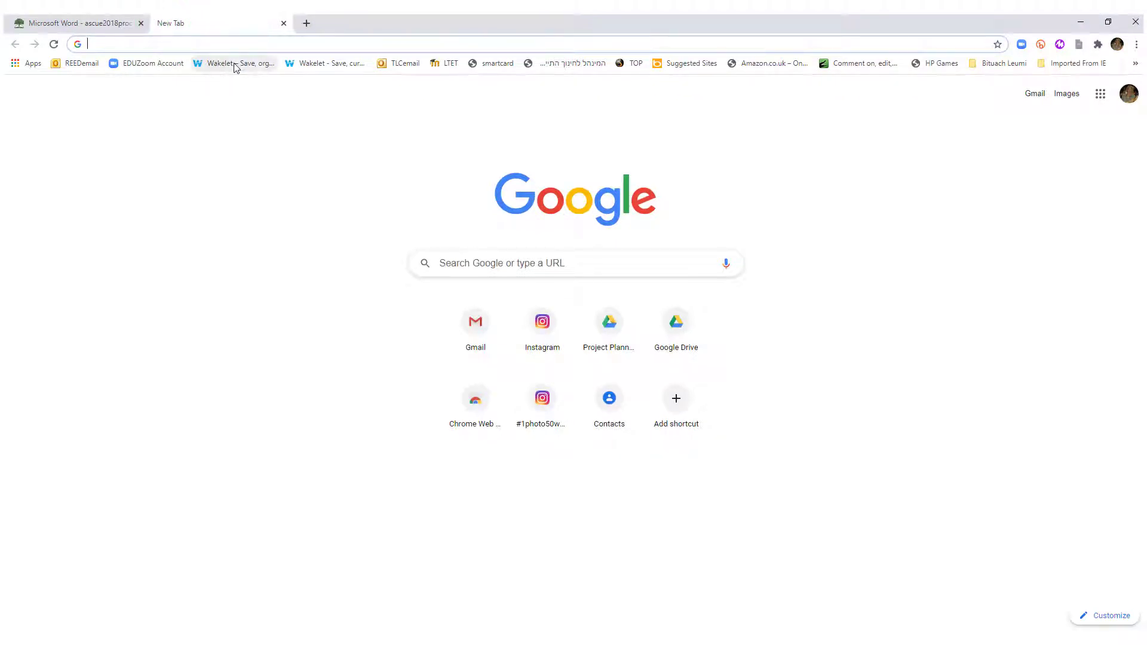
Open the Digital Notebooks collection from the Wakelet bookmark and return it to edit mode
click(237, 64)
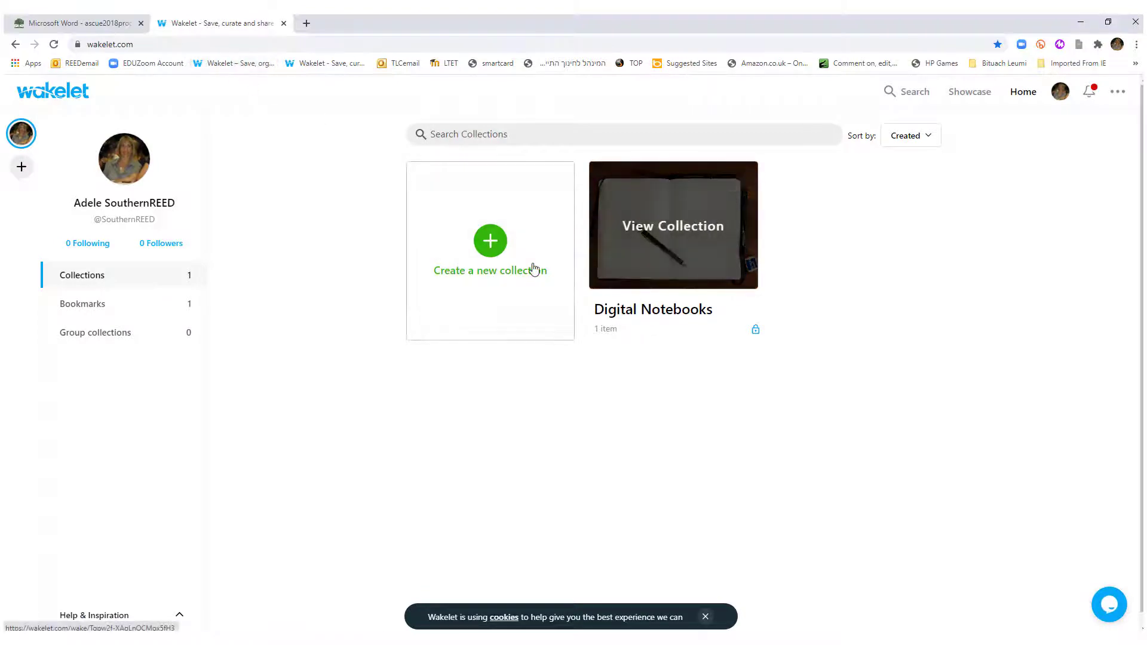
click(636, 317)
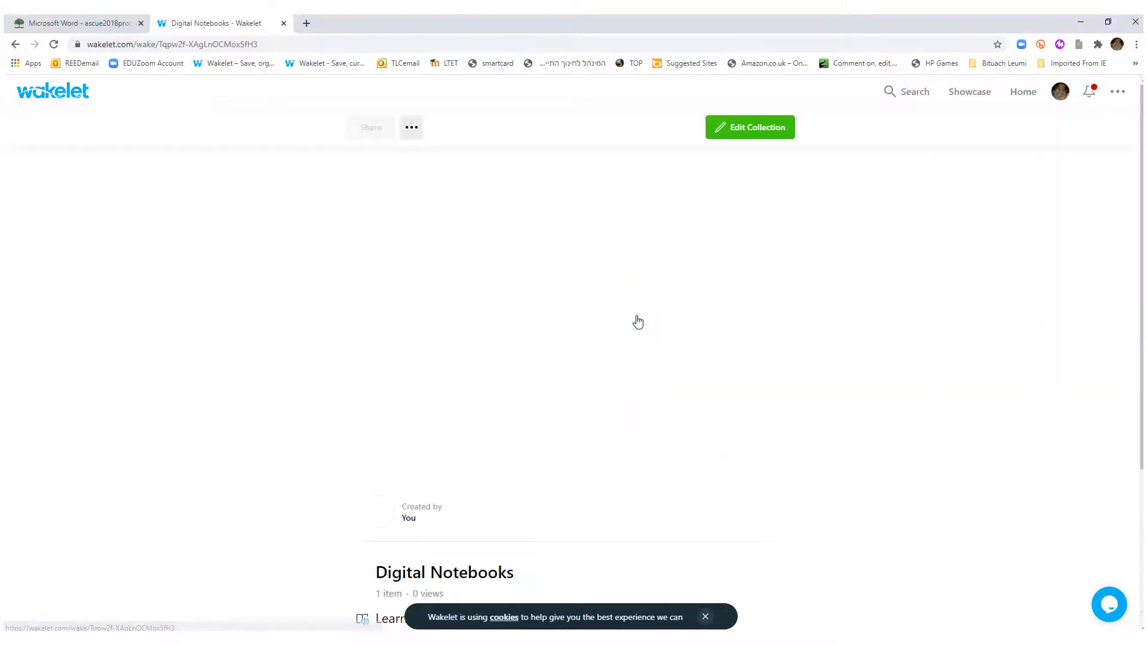
scroll(639, 323, down, 4)
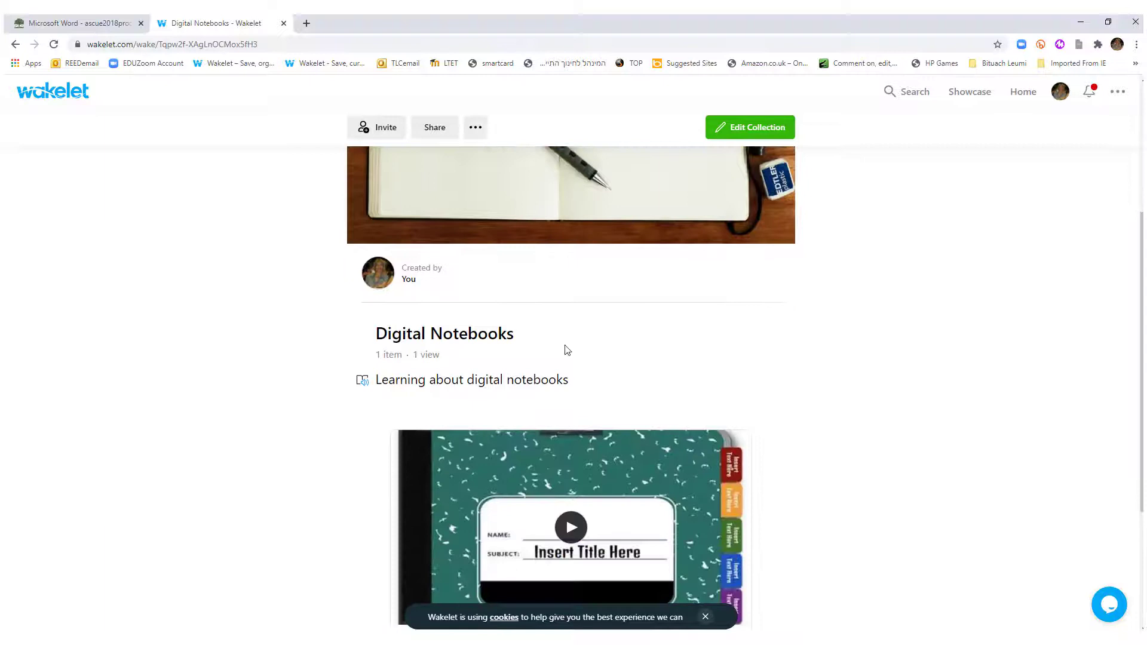
scroll(556, 359, down, 4)
scroll(752, 130, up, 8)
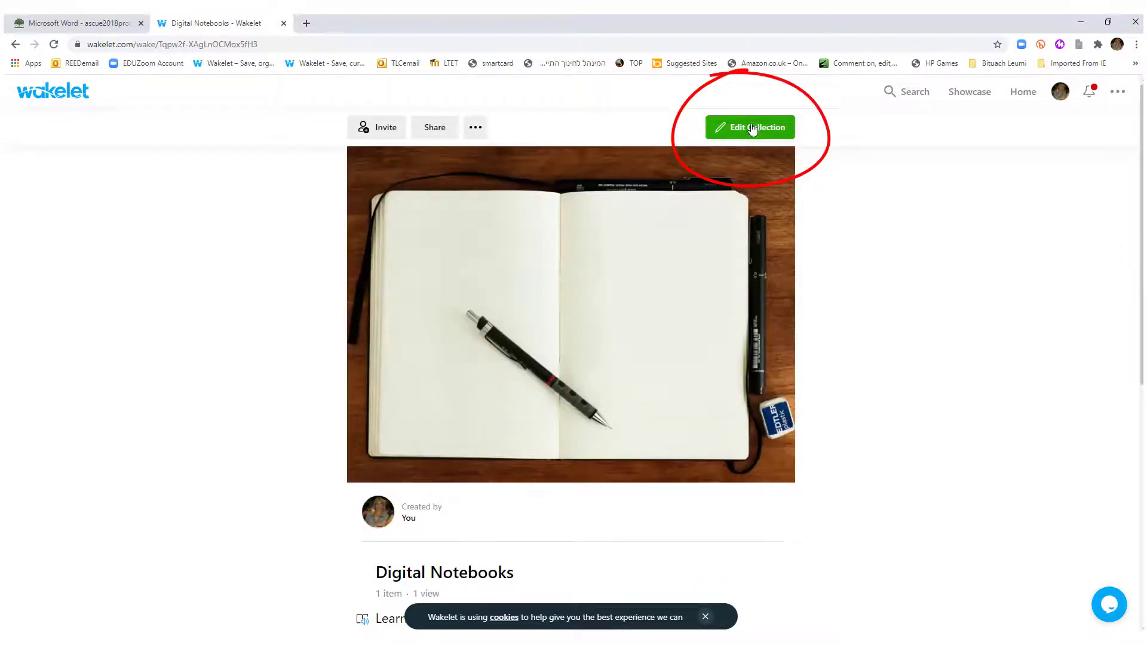
click(752, 129)
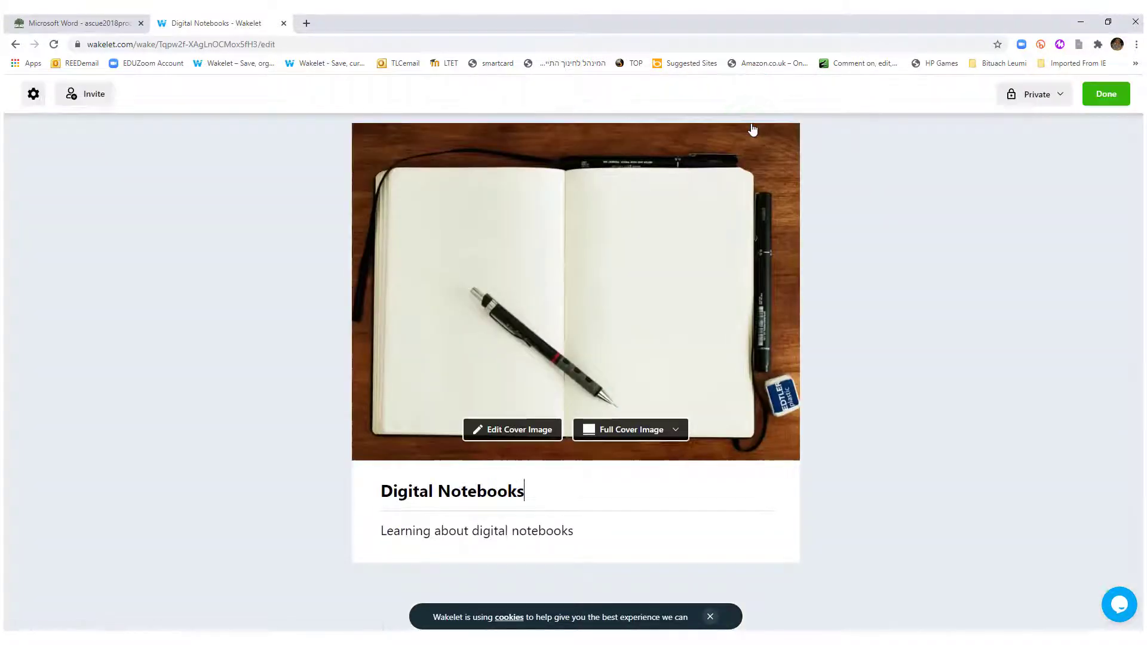
Paste the copied eric.ed.gov PDF link as a new collection item above the video
scroll(473, 453, down, 3)
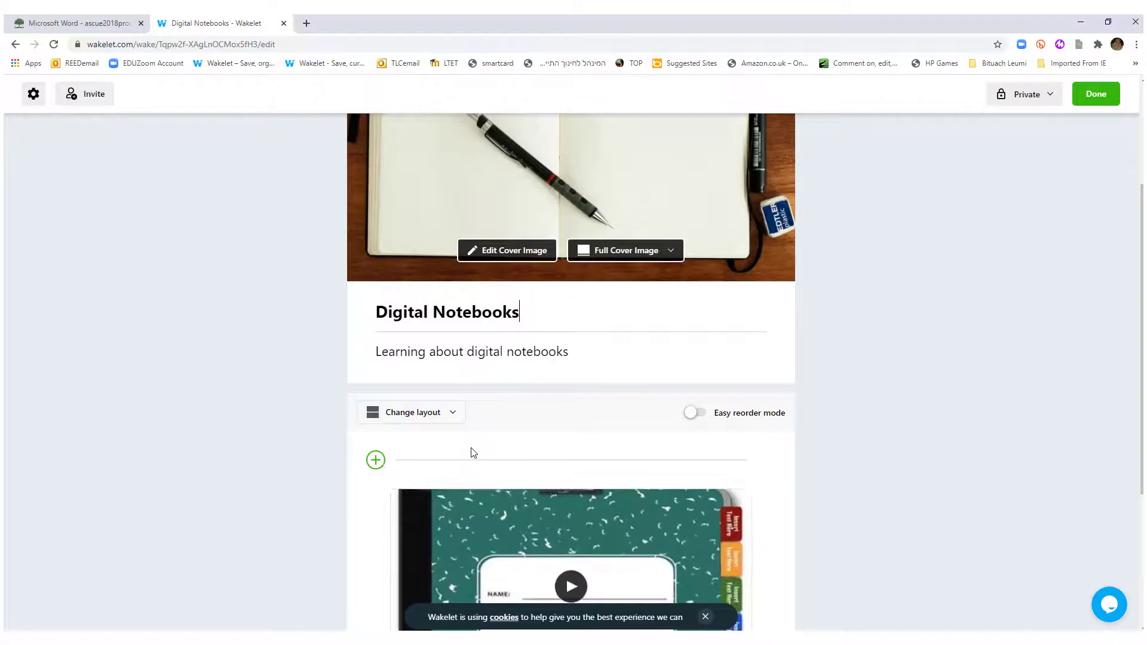
click(377, 459)
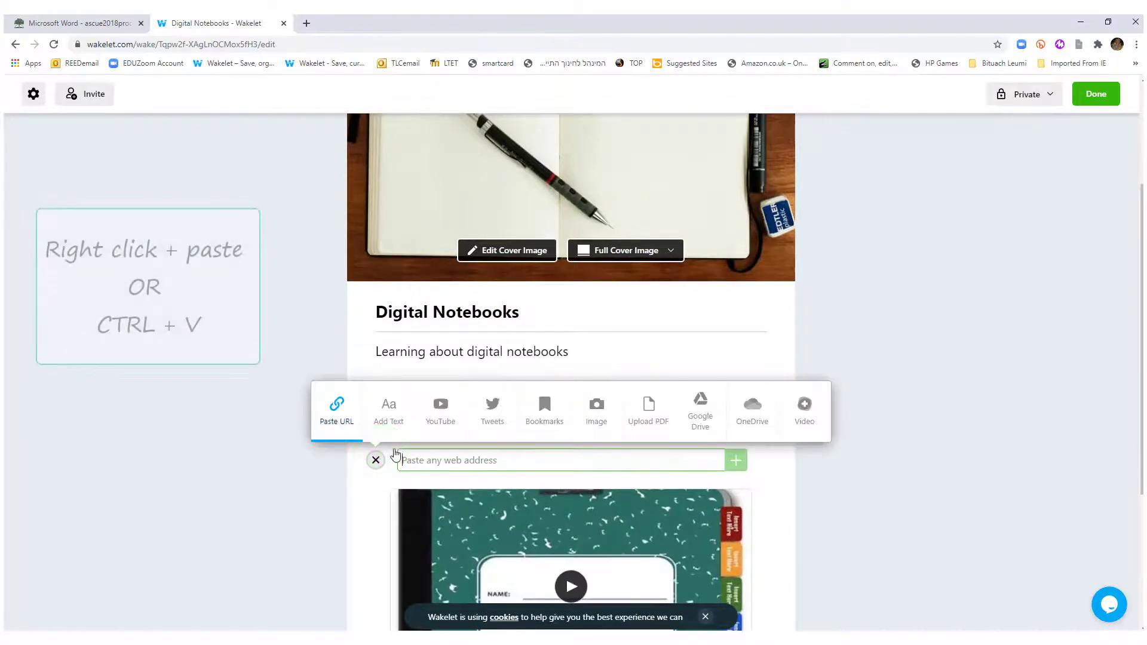
click(441, 460)
key(ctrl+v)
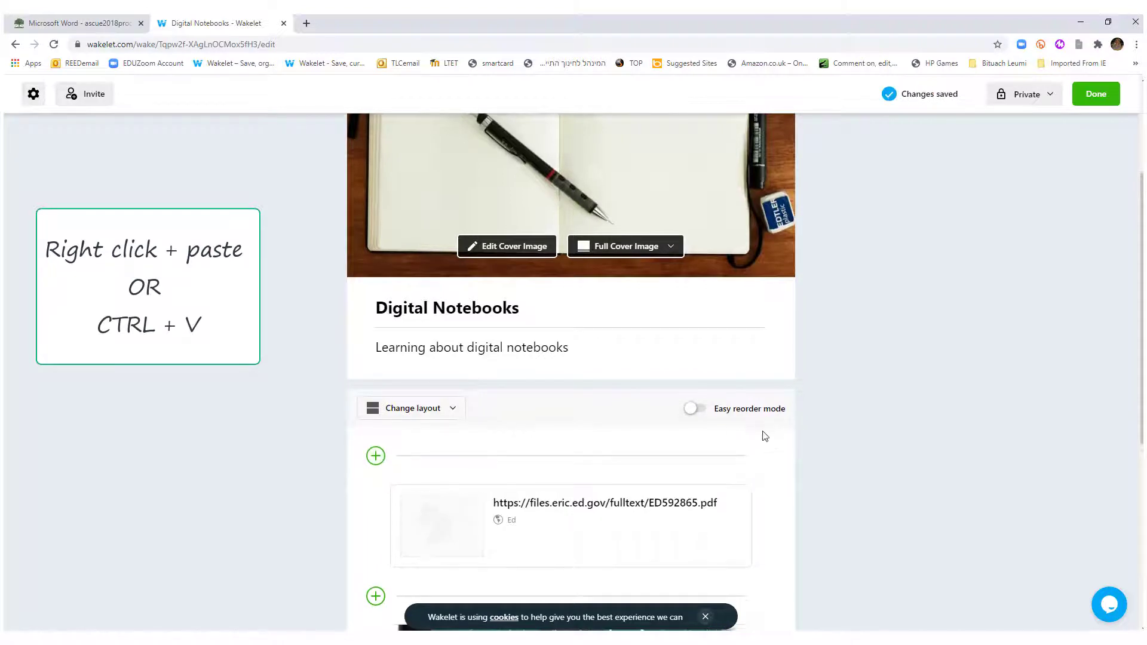
scroll(760, 436, down, 4)
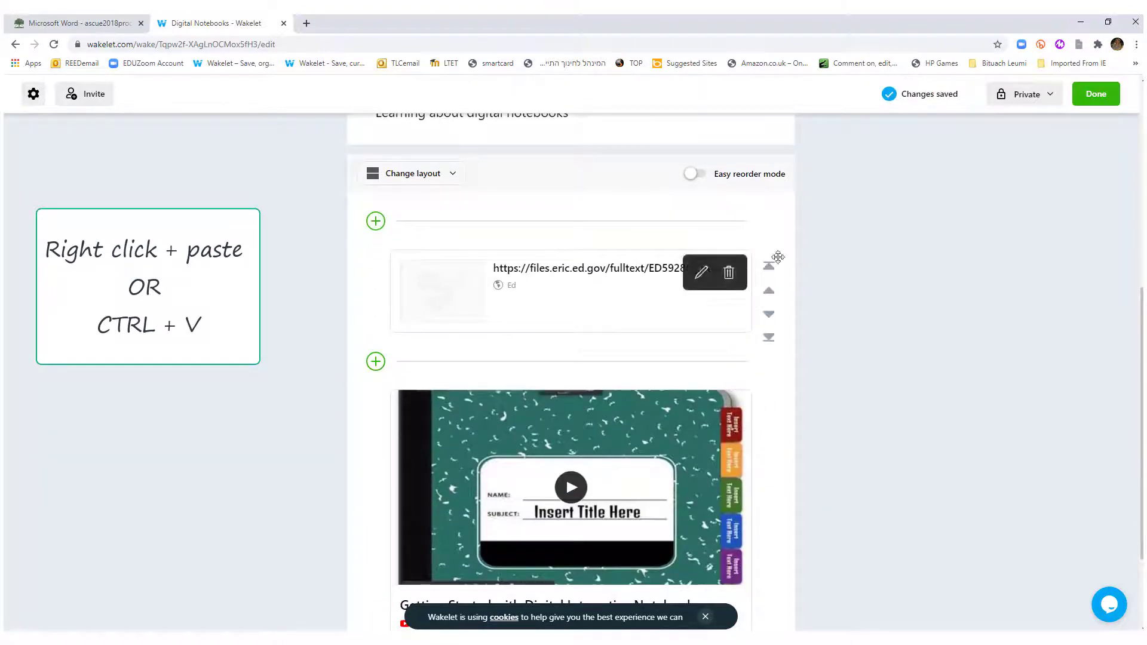
scroll(700, 286, up, 5)
scroll(700, 287, up, 2)
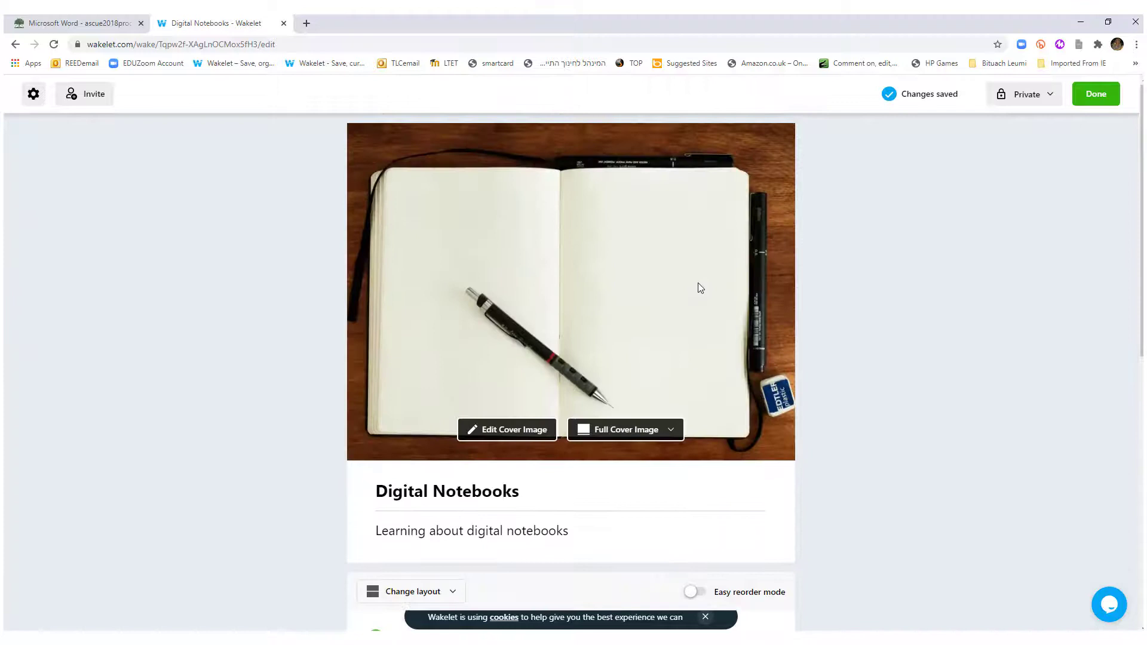
Leave edit mode, check the Share and options menus, then show the invite link and join code
click(1097, 94)
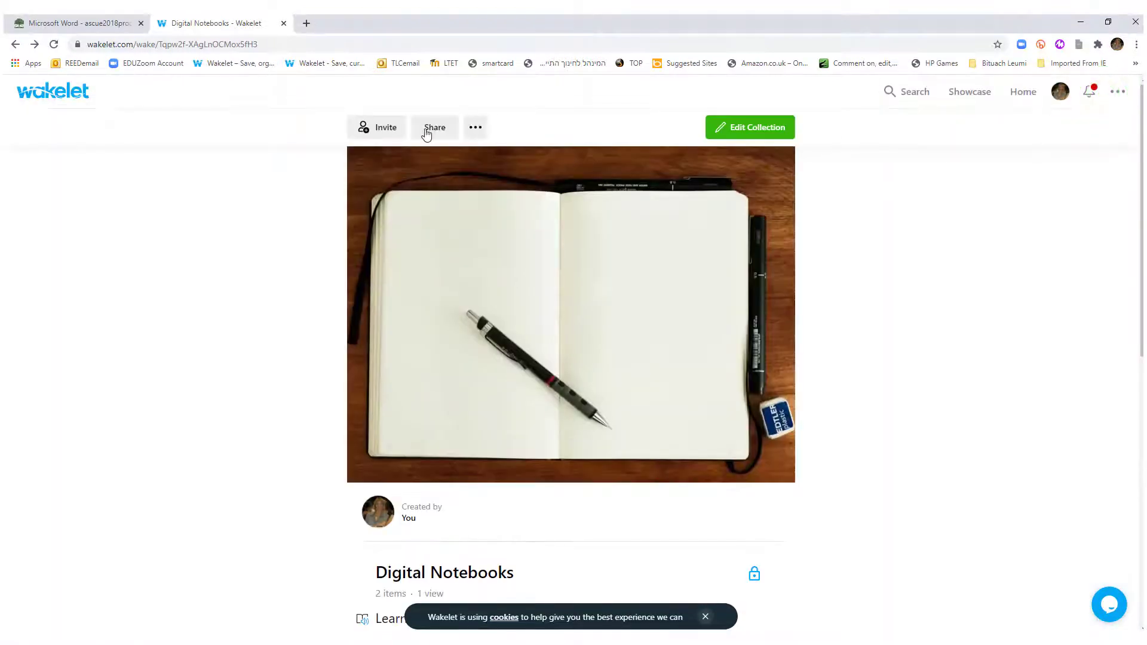
click(427, 129)
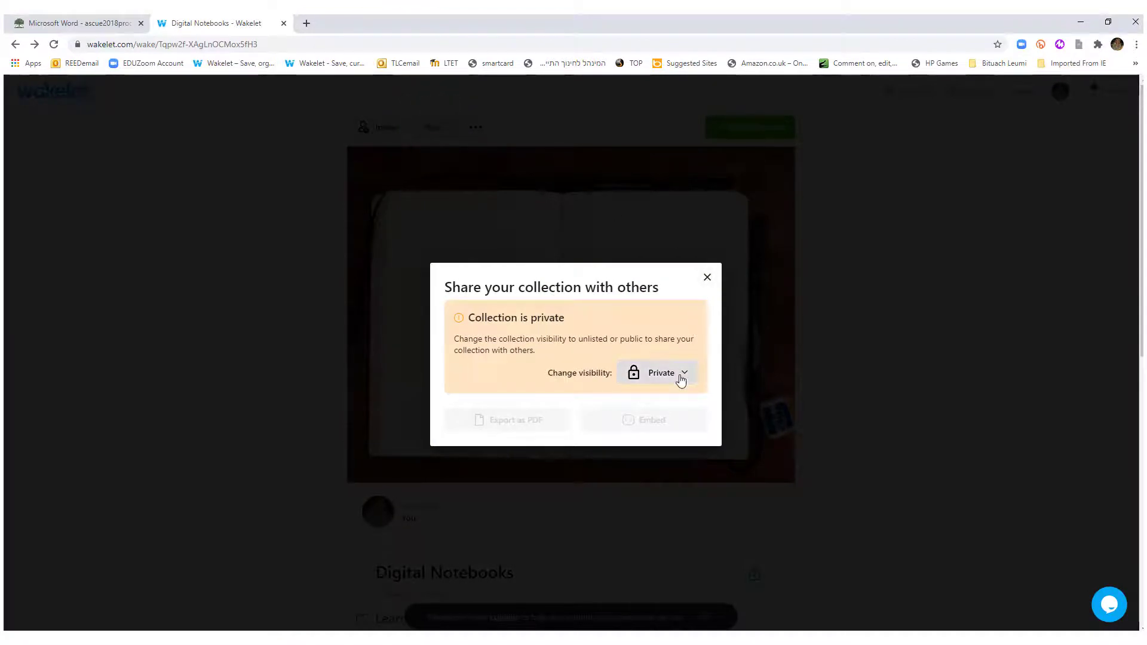
click(707, 278)
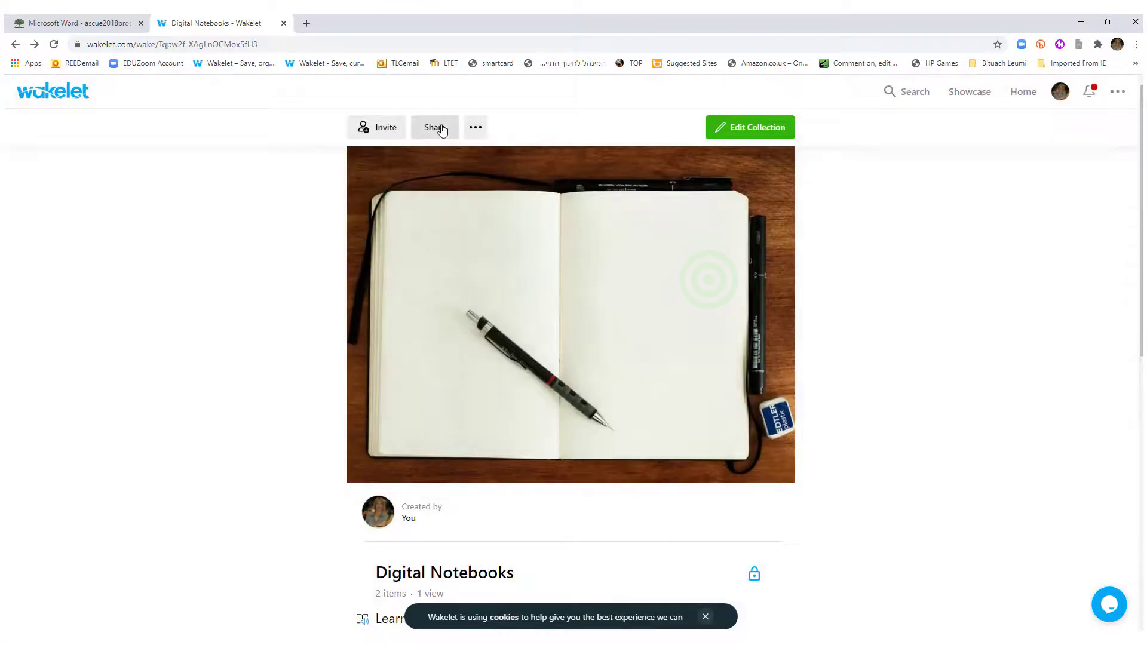
click(477, 128)
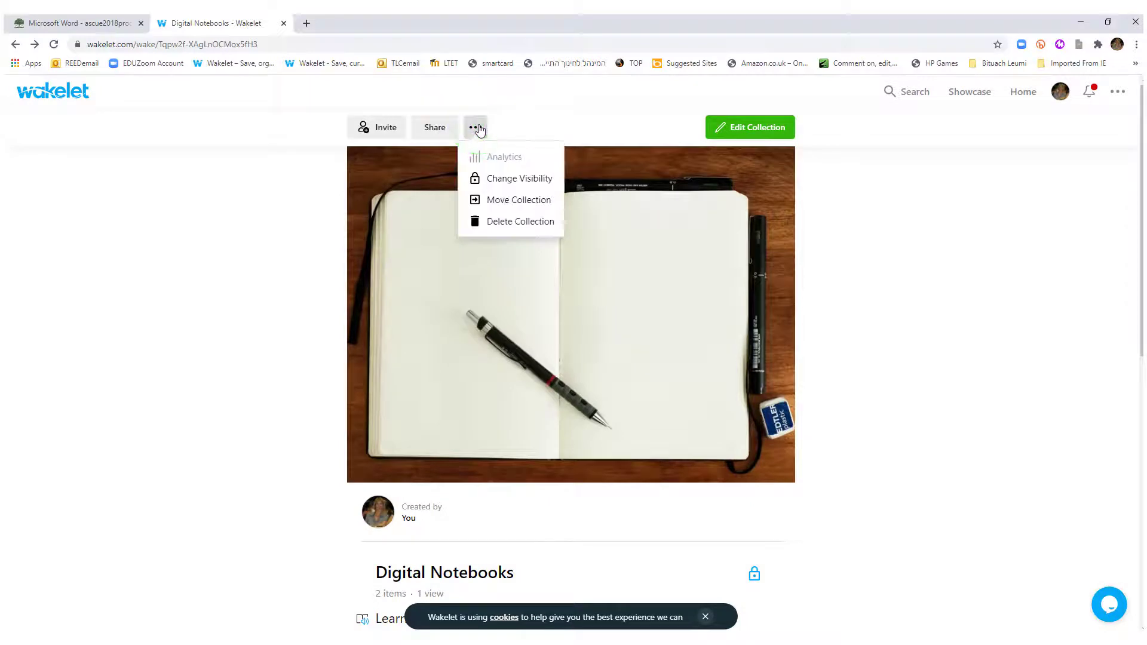
click(647, 118)
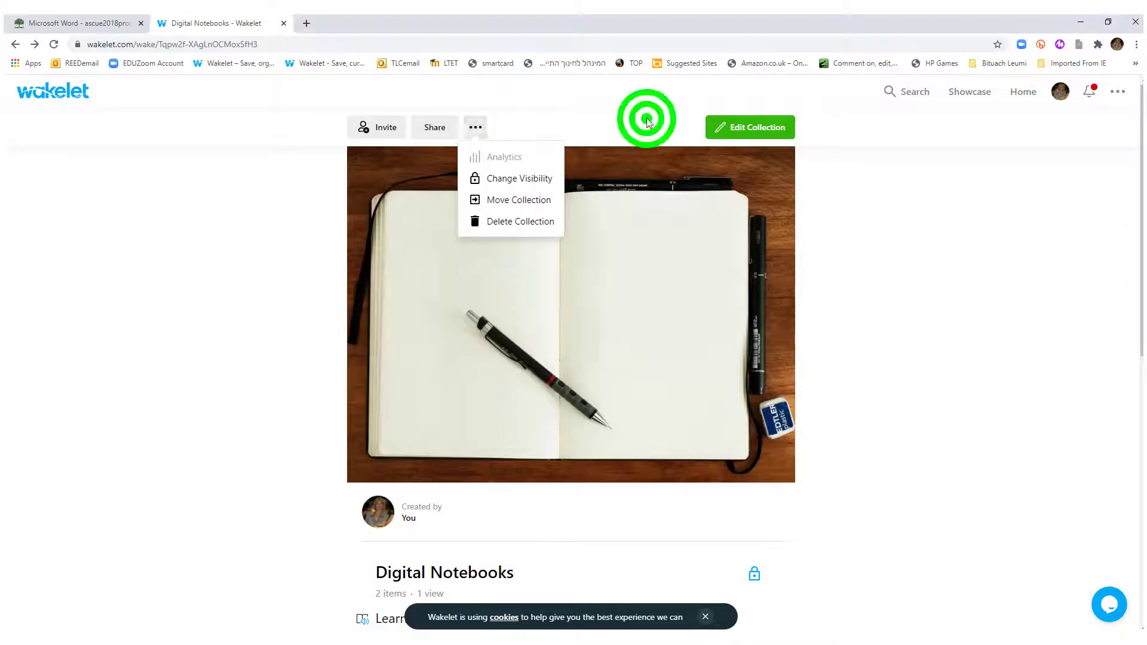
click(370, 135)
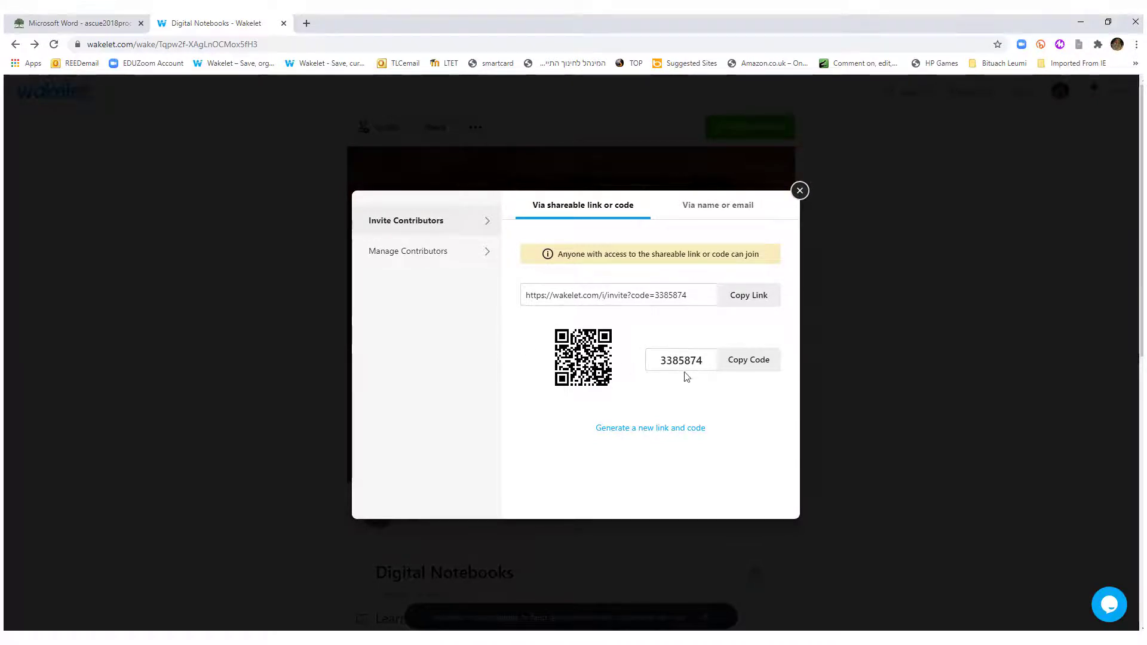
Close the invite panel and scroll through the A-to-Z collection list on the home page
click(800, 191)
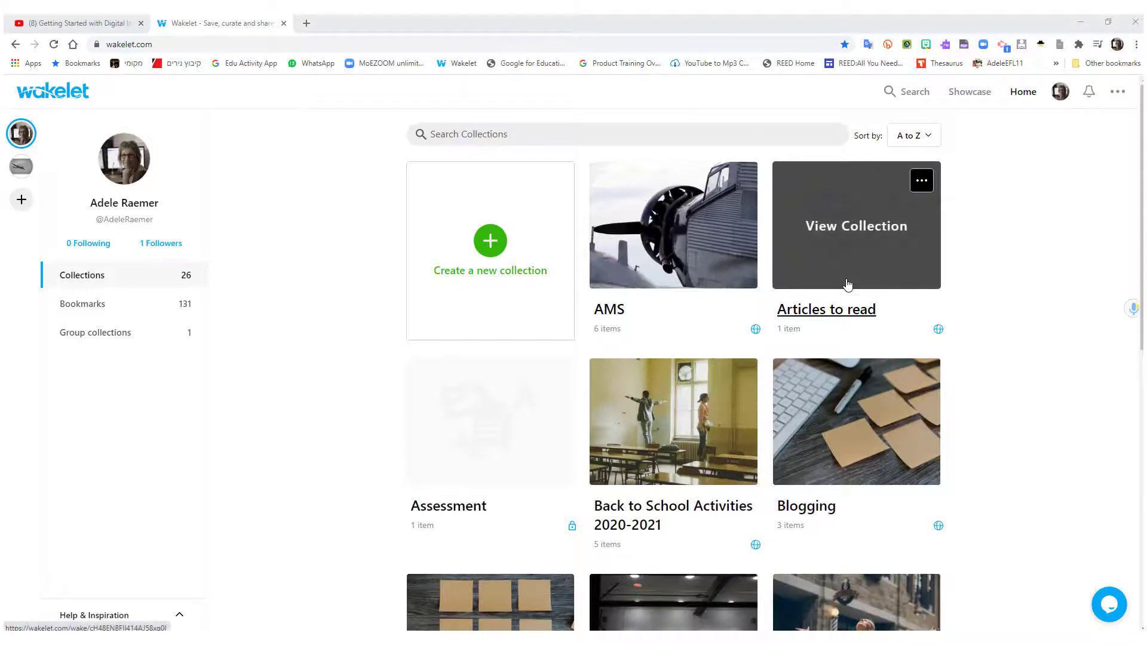
scroll(824, 388, down, 3)
scroll(825, 302, up, 3)
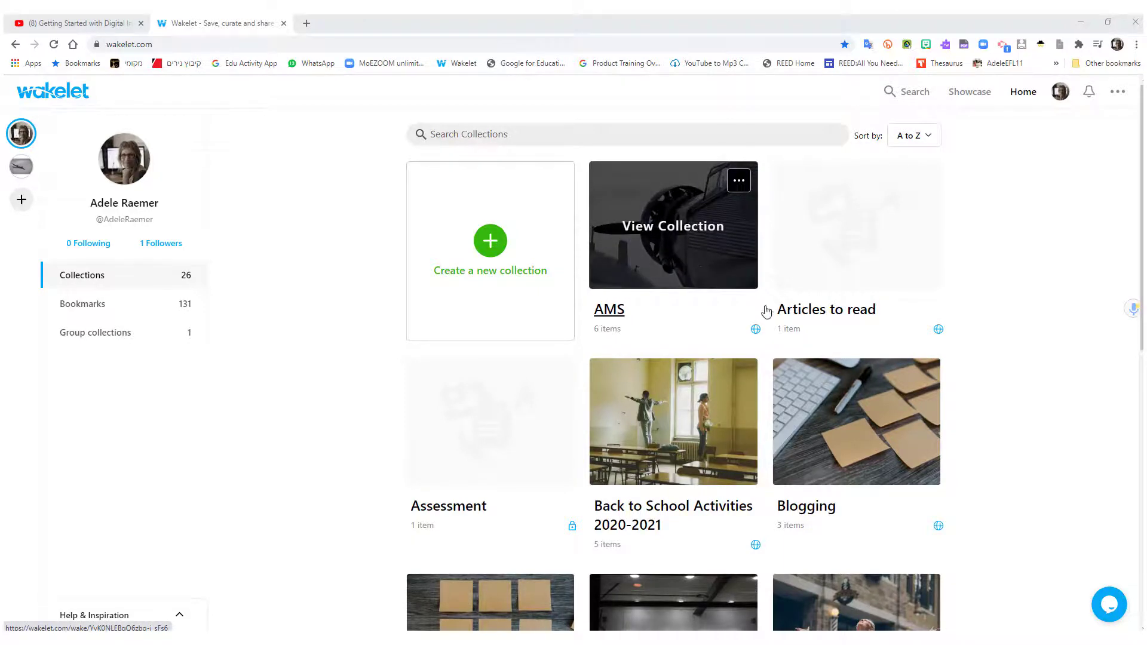
scroll(841, 349, down, 3)
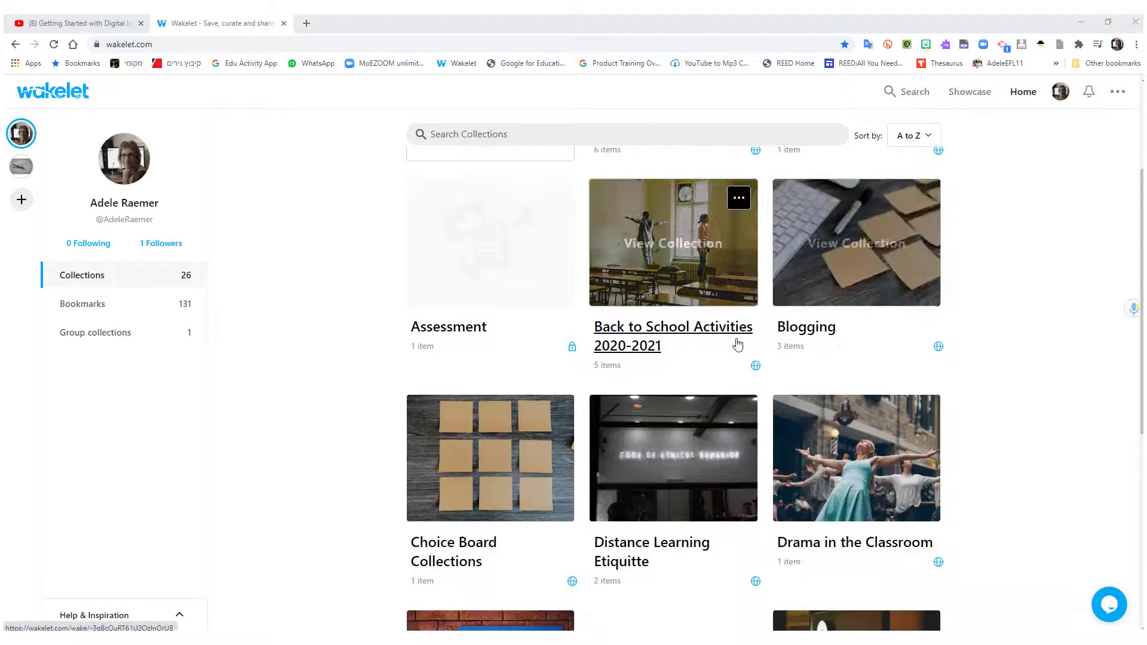
scroll(921, 430, down, 3)
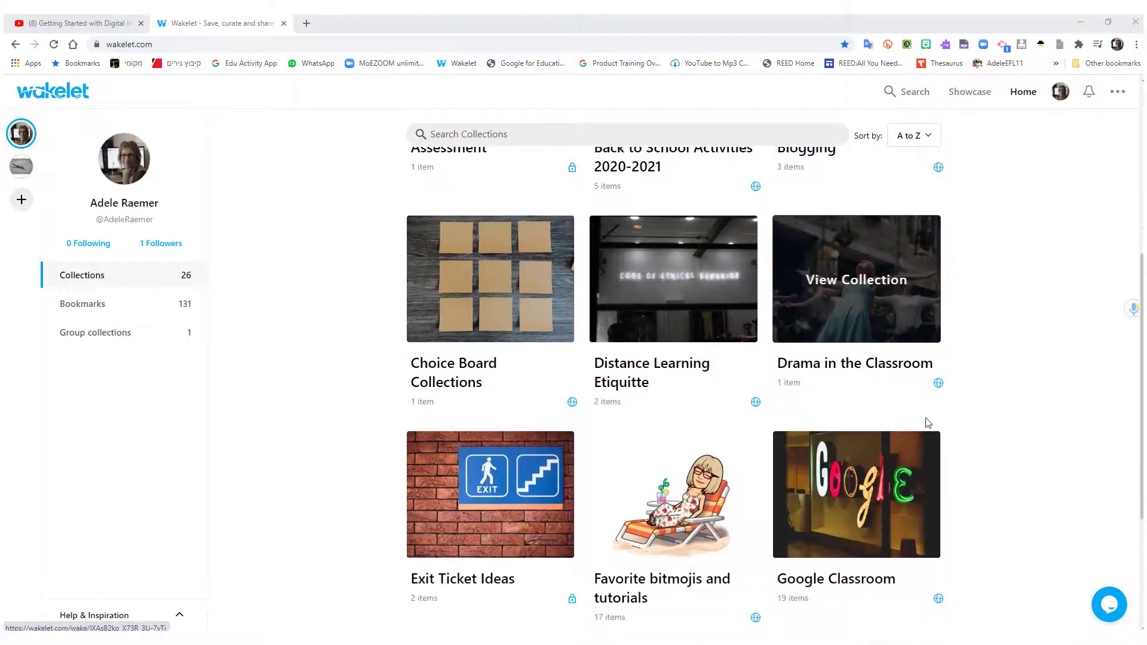
scroll(927, 421, down, 3)
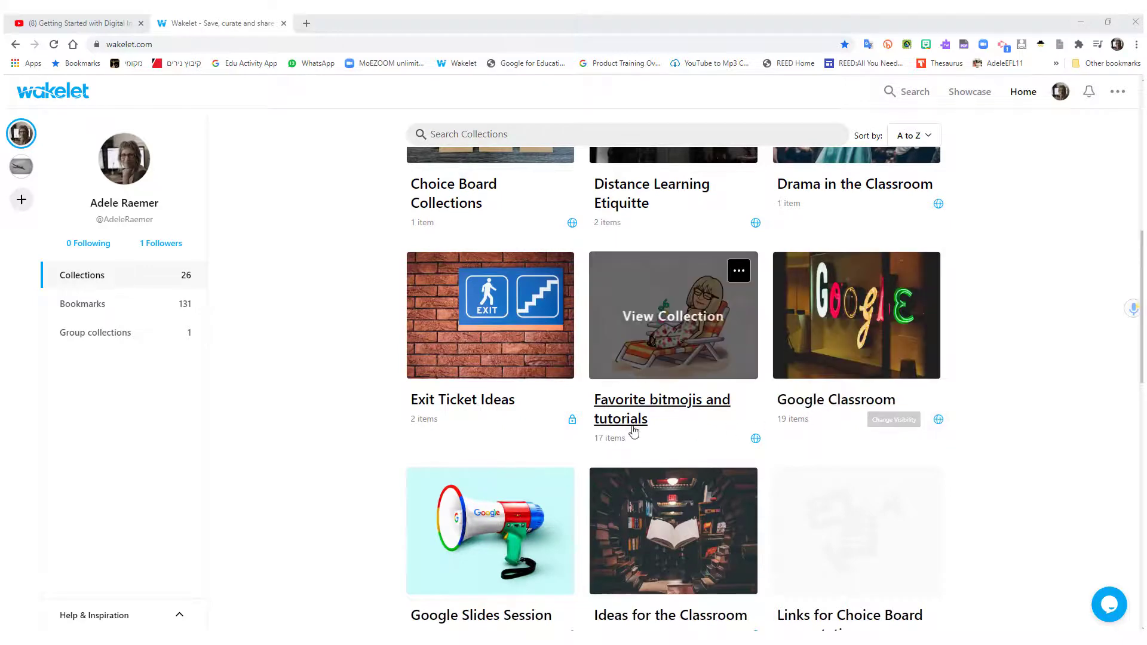
scroll(575, 422, down, 5)
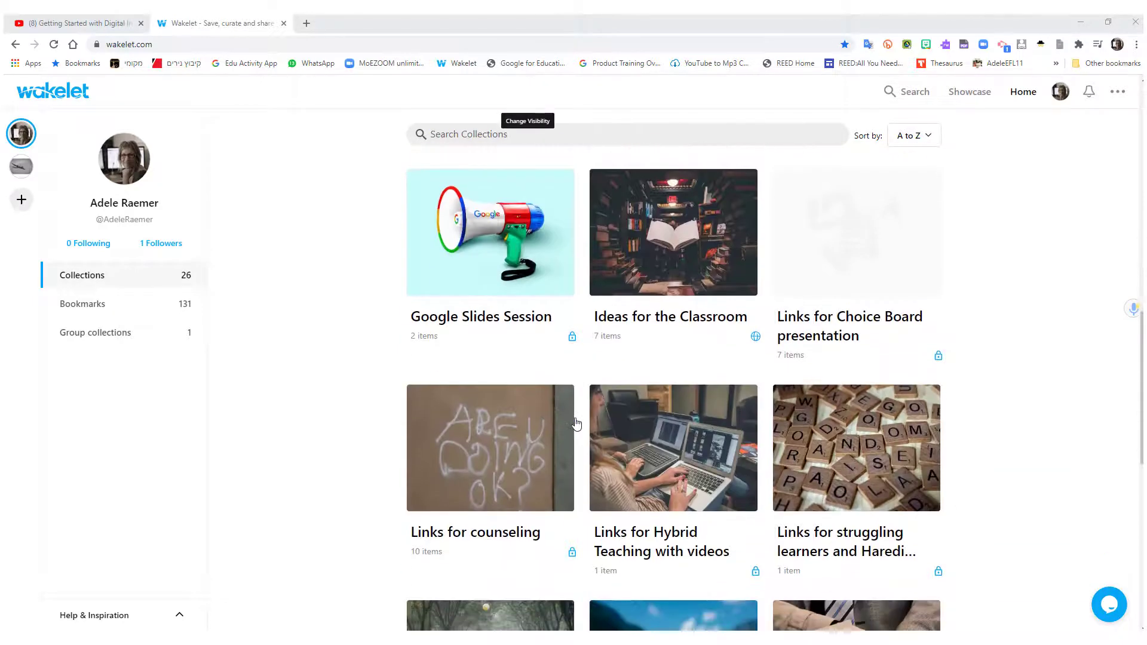
scroll(575, 422, up, 10)
scroll(576, 423, up, 3)
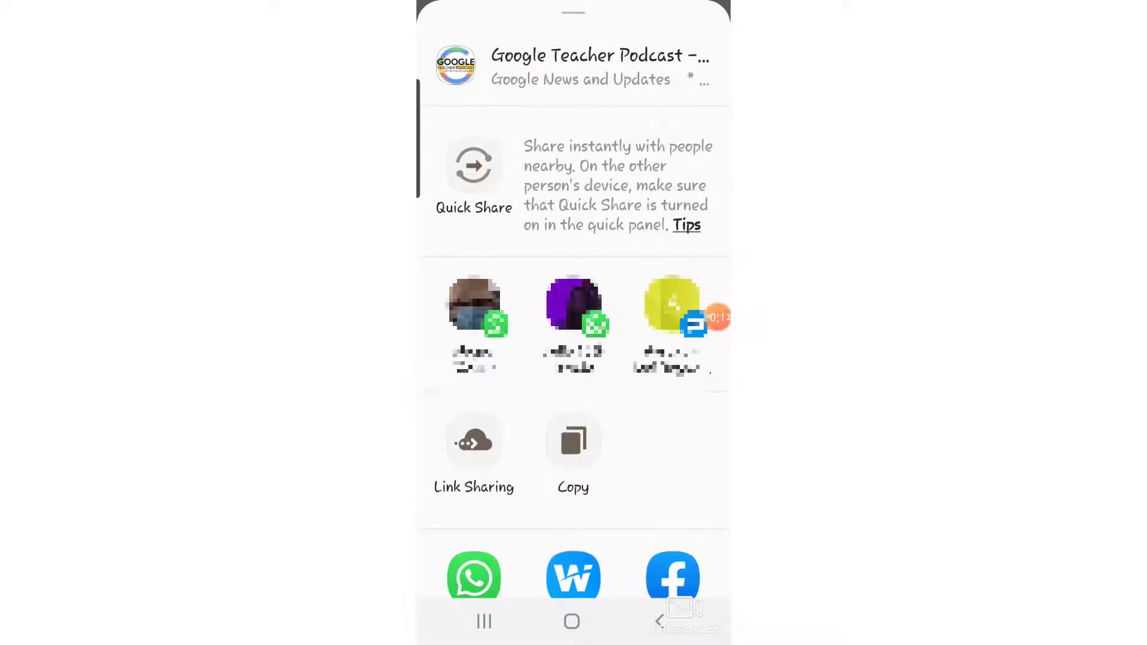
Scroll the podcast episode's share sheet down to reveal Wakelet's Save target
scroll(574, 359, down, 3)
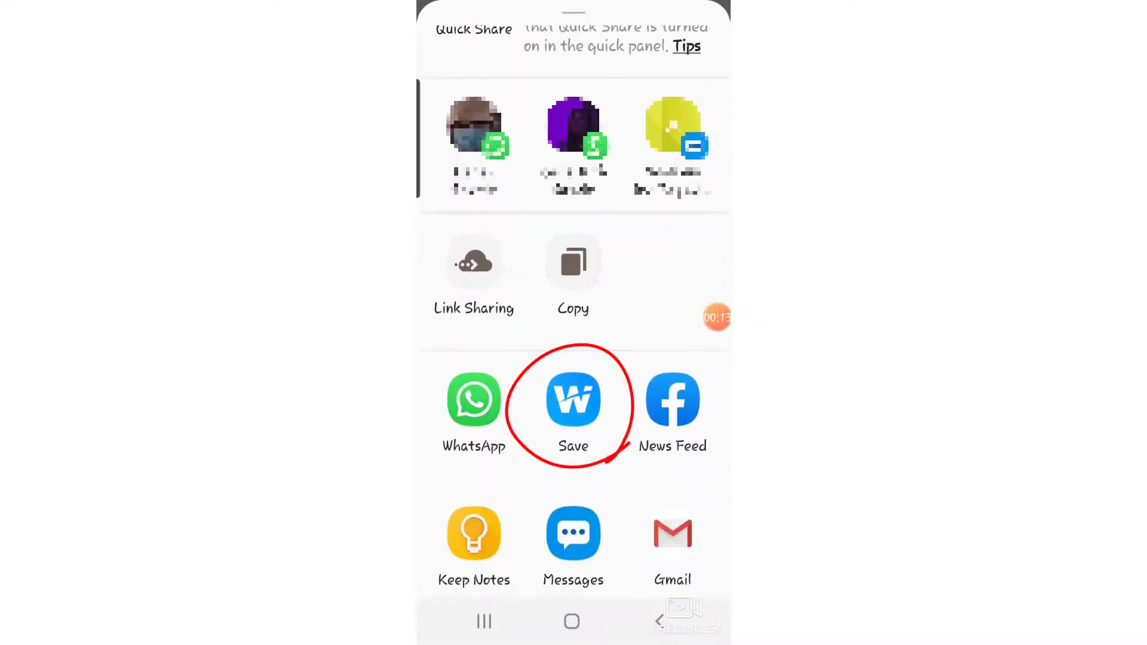
Save the Google Teacher Podcast episode via Wakelet into the Google Classroom collection
click(574, 399)
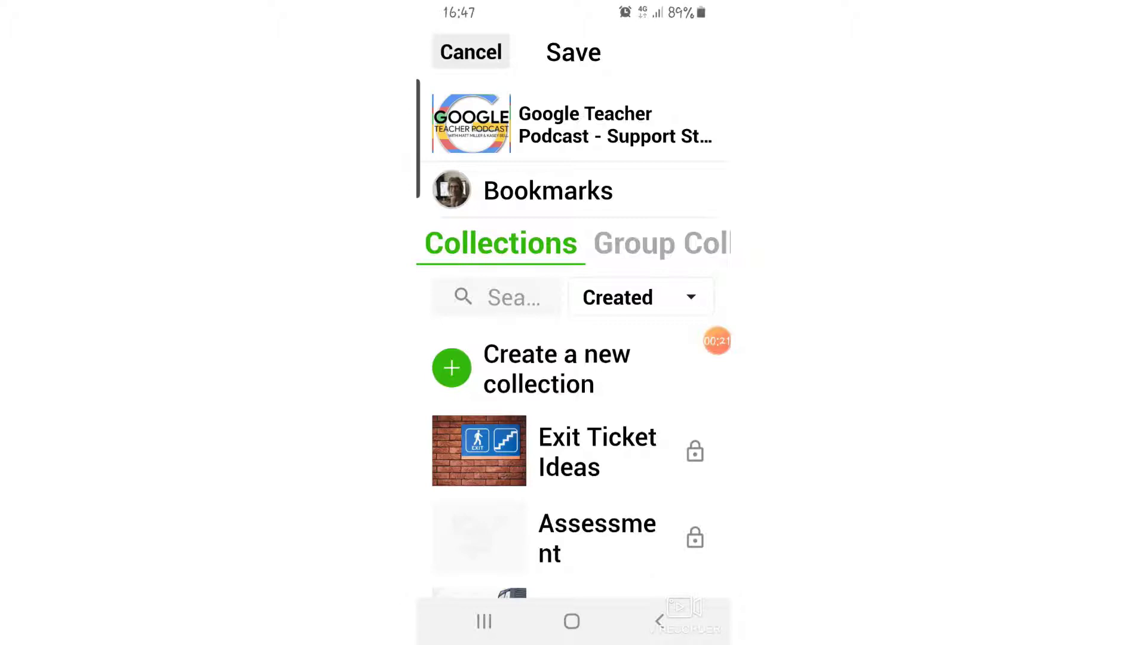
scroll(573, 359, down, 5)
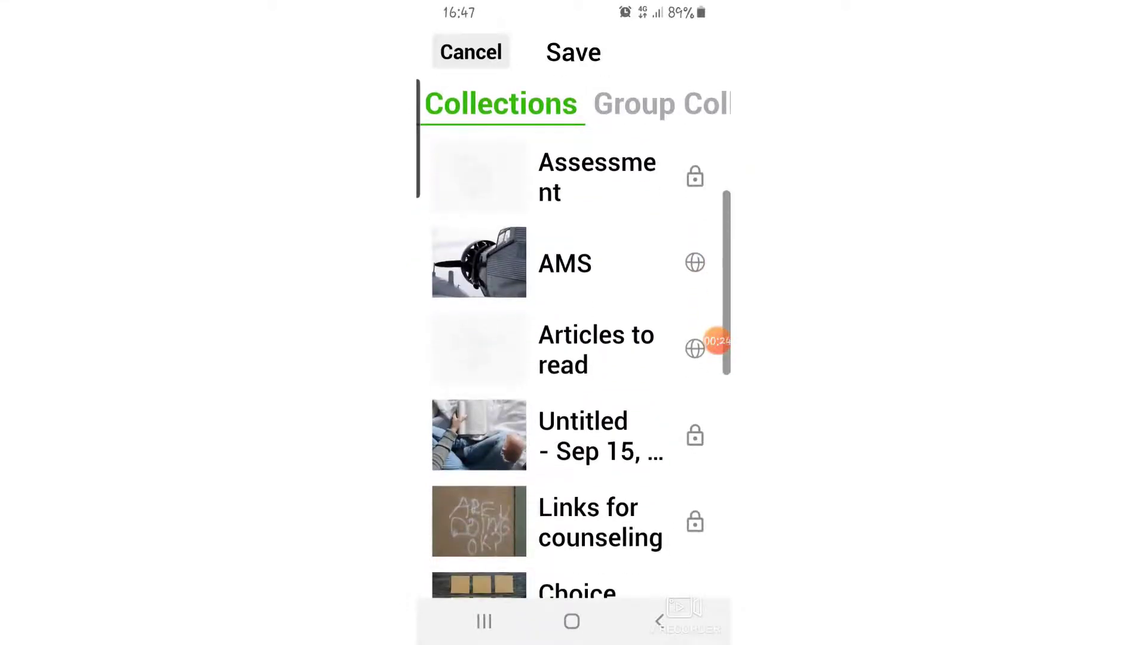
scroll(574, 358, down, 10)
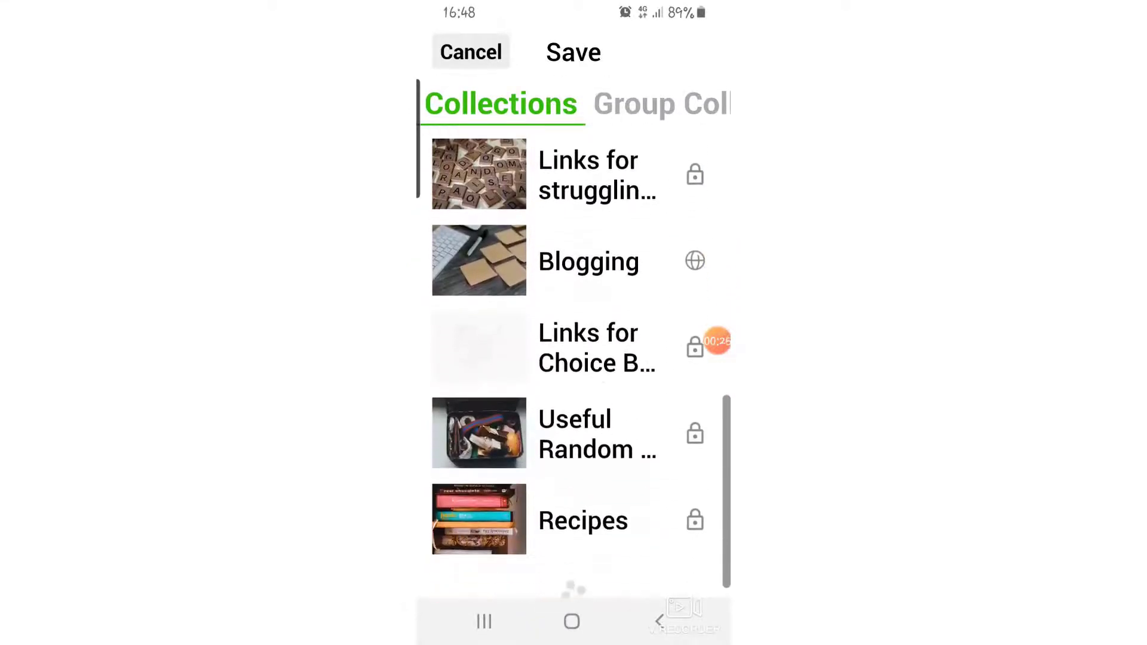
scroll(574, 359, down, 5)
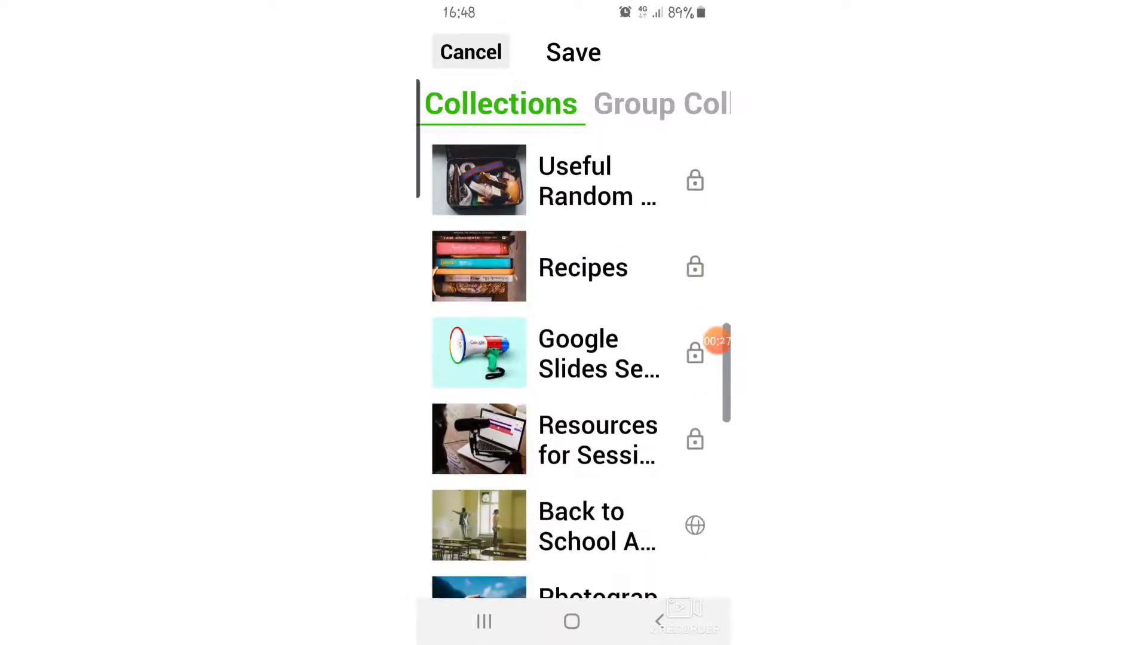
scroll(574, 358, down, 8)
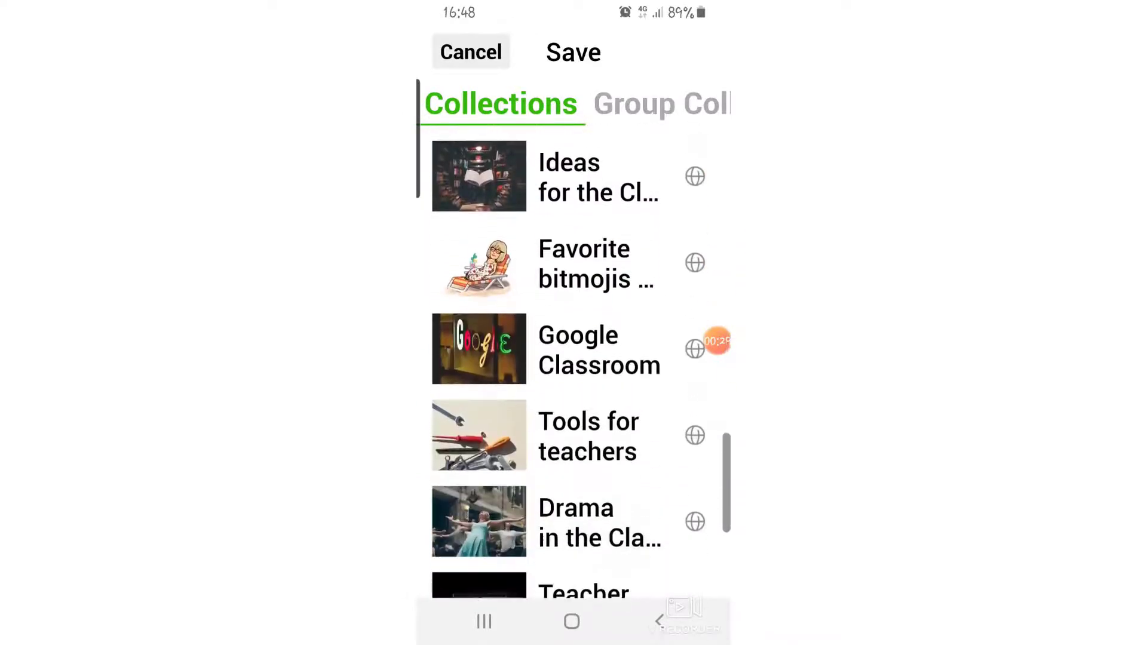
click(600, 330)
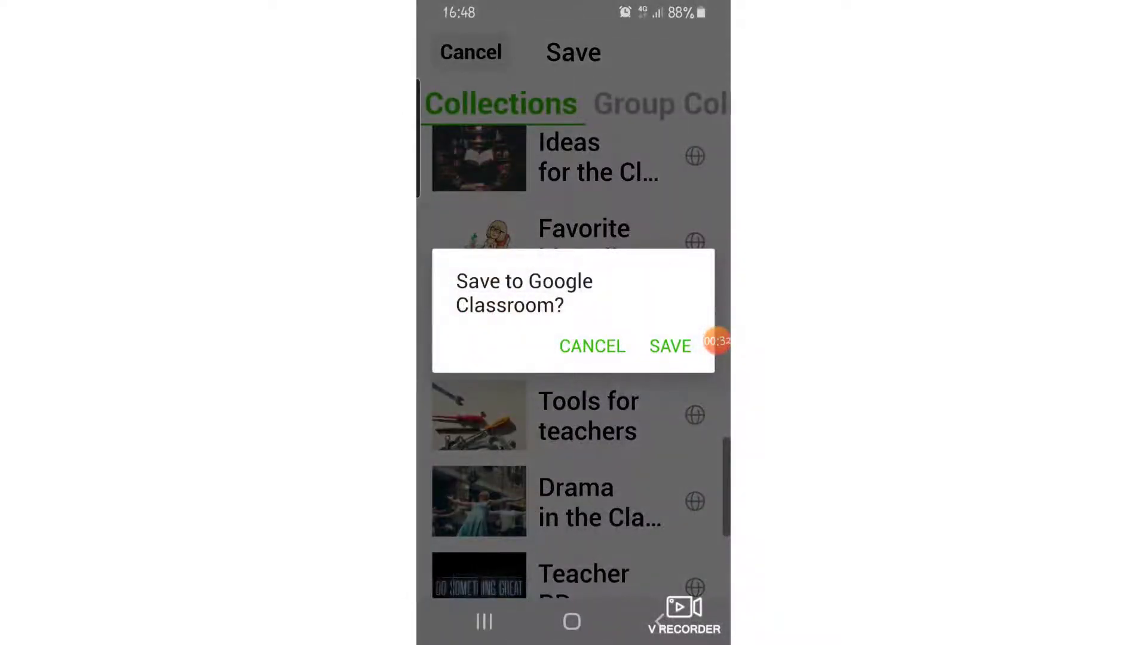
click(671, 346)
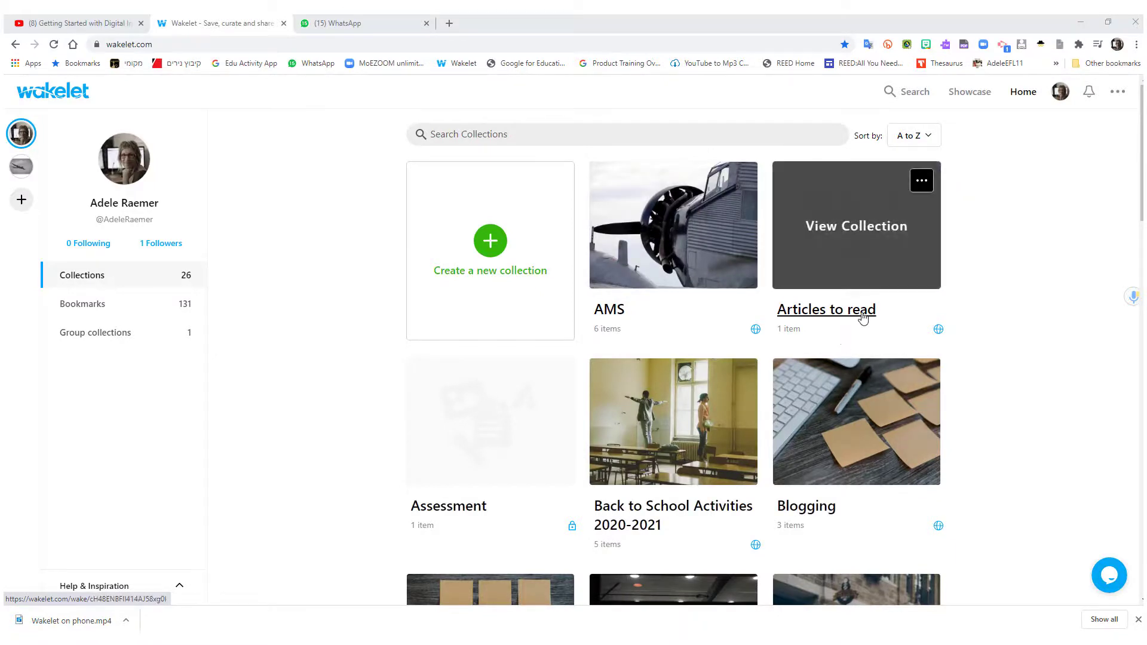
Open the Google Classroom collection and check the podcast episode heads its 20 items
scroll(863, 316, down, 3)
scroll(863, 316, down, 5)
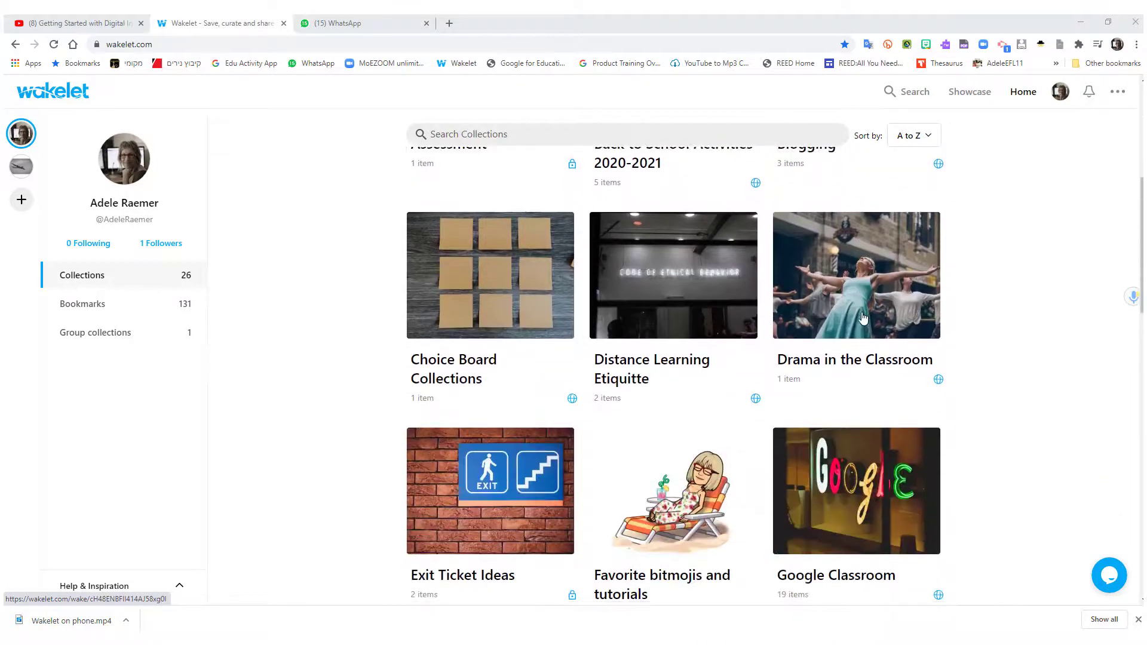
click(848, 458)
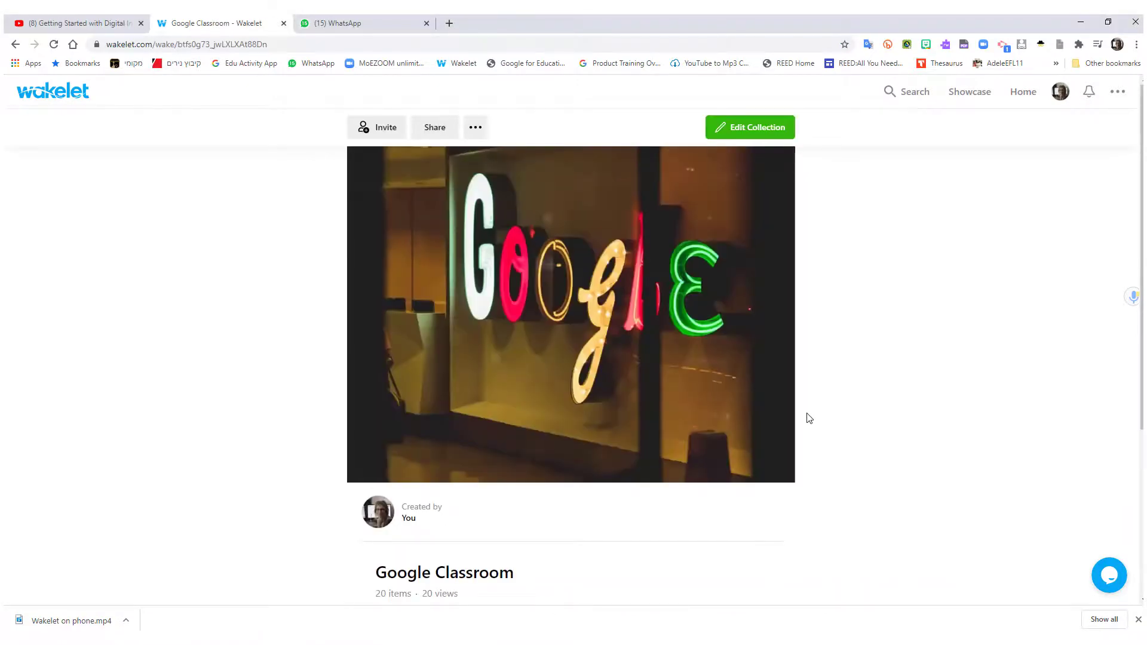
scroll(809, 418, down, 6)
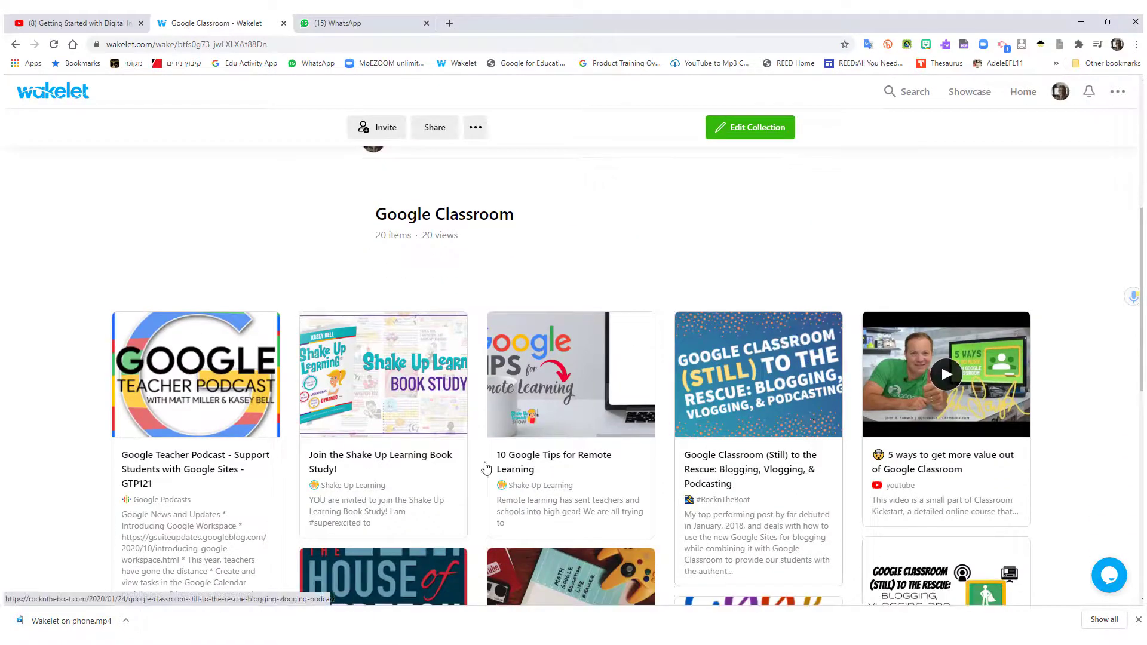
scroll(172, 478, down, 3)
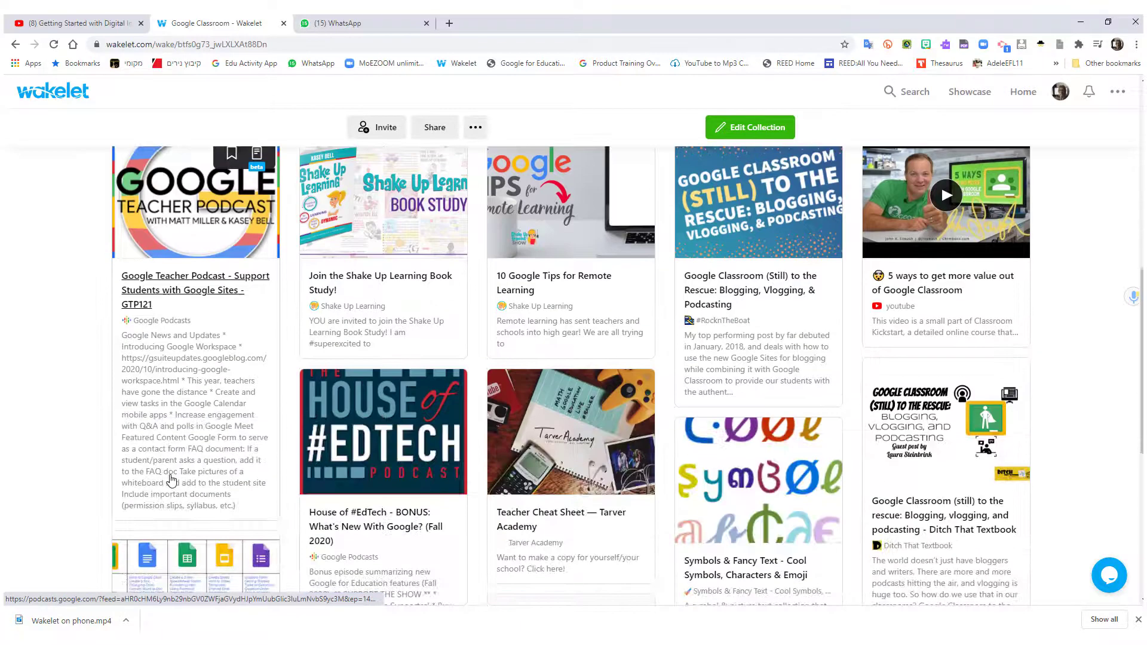
scroll(161, 455, up, 3)
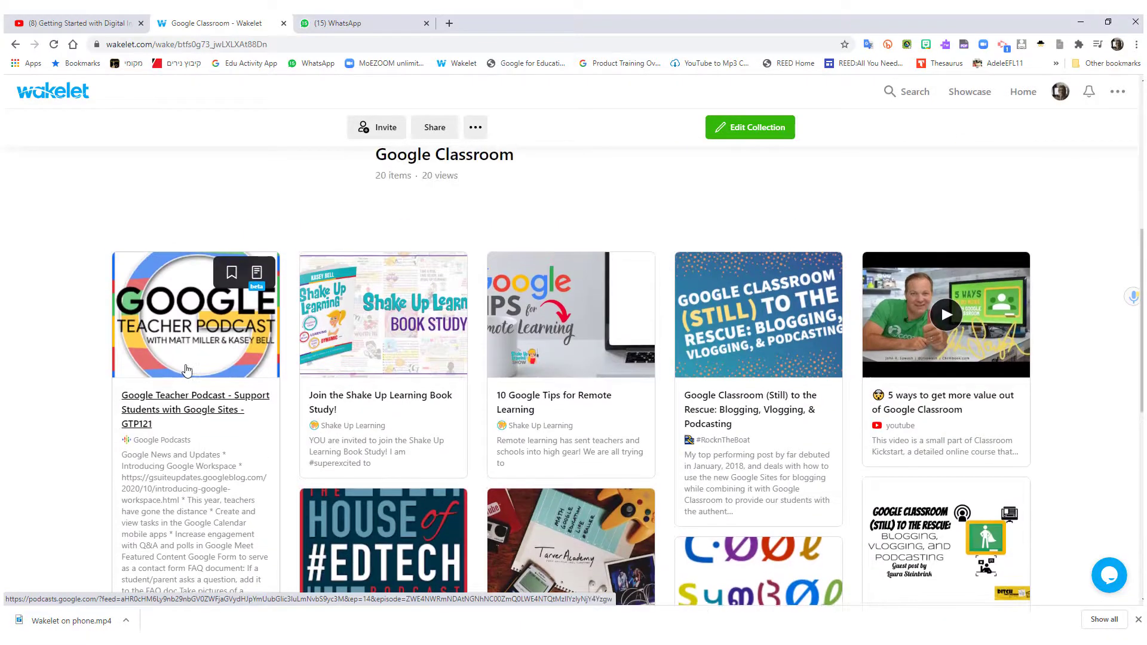